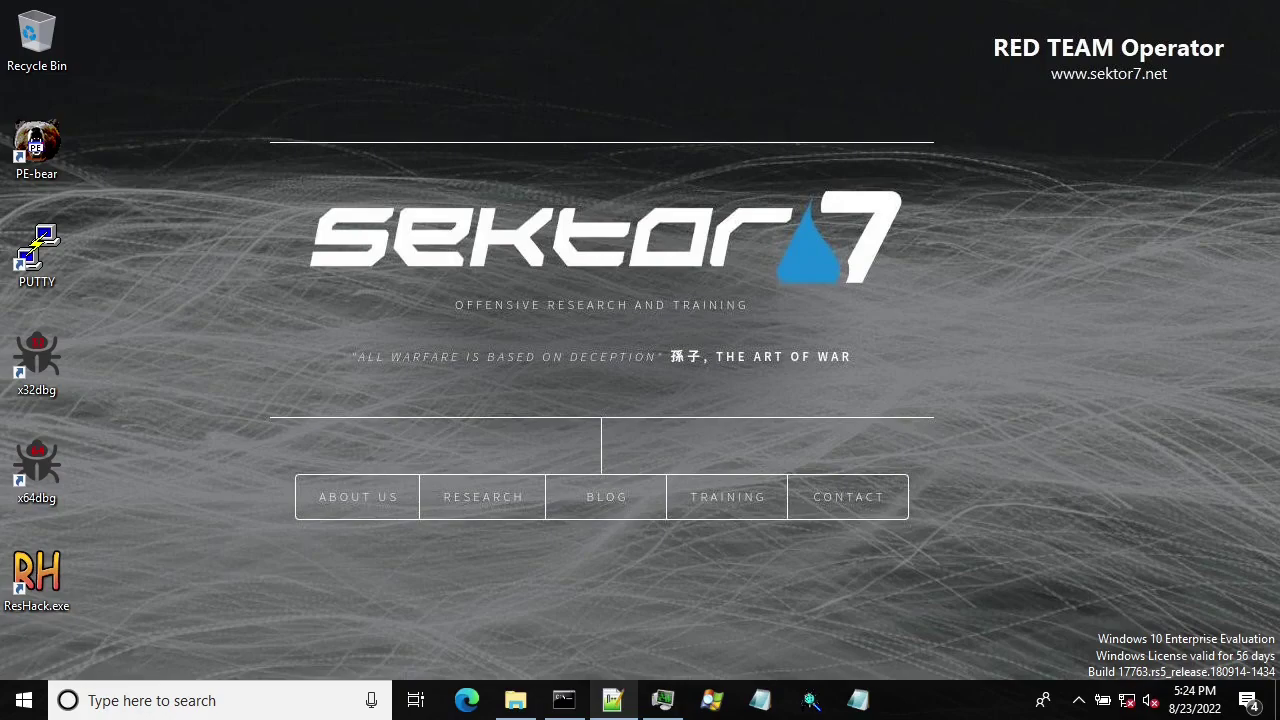
# Start a new untitled Notepad window from the taskbar icon.
pyautogui.click(760, 700)
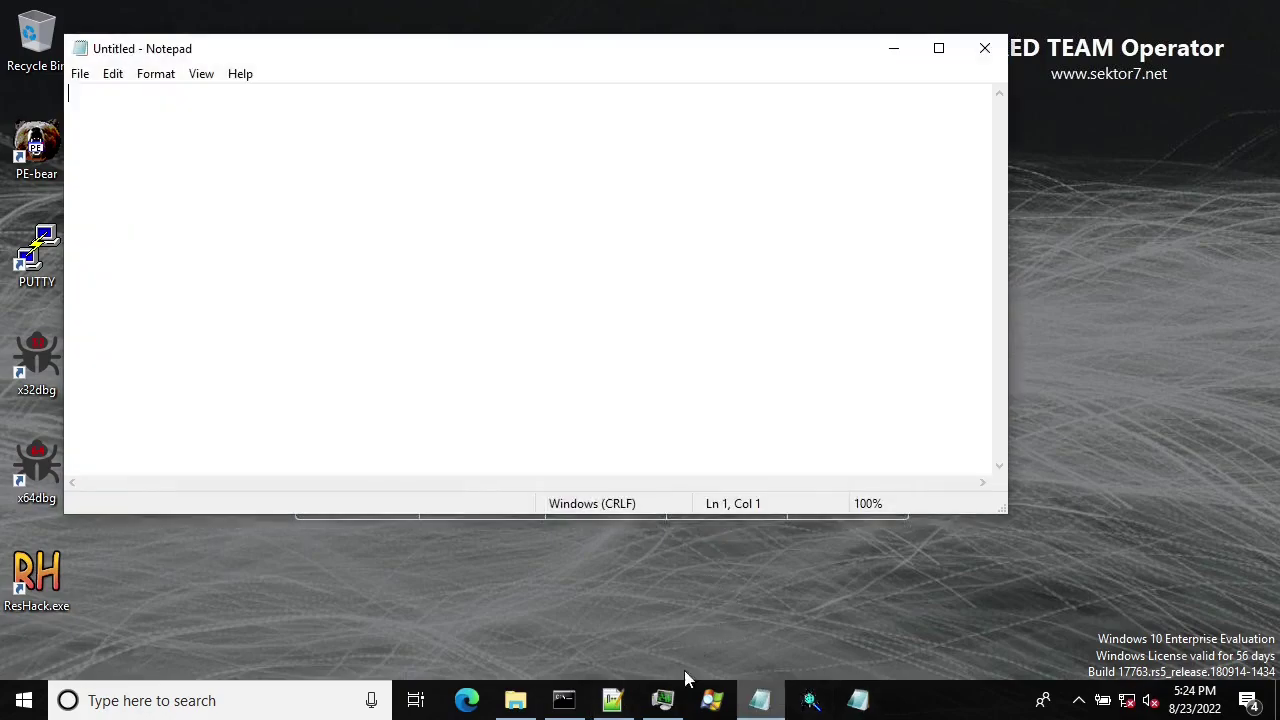
# In Process Hacker, open notepad.exe's memory regions and widen the Protection column.
pyautogui.click(662, 700)
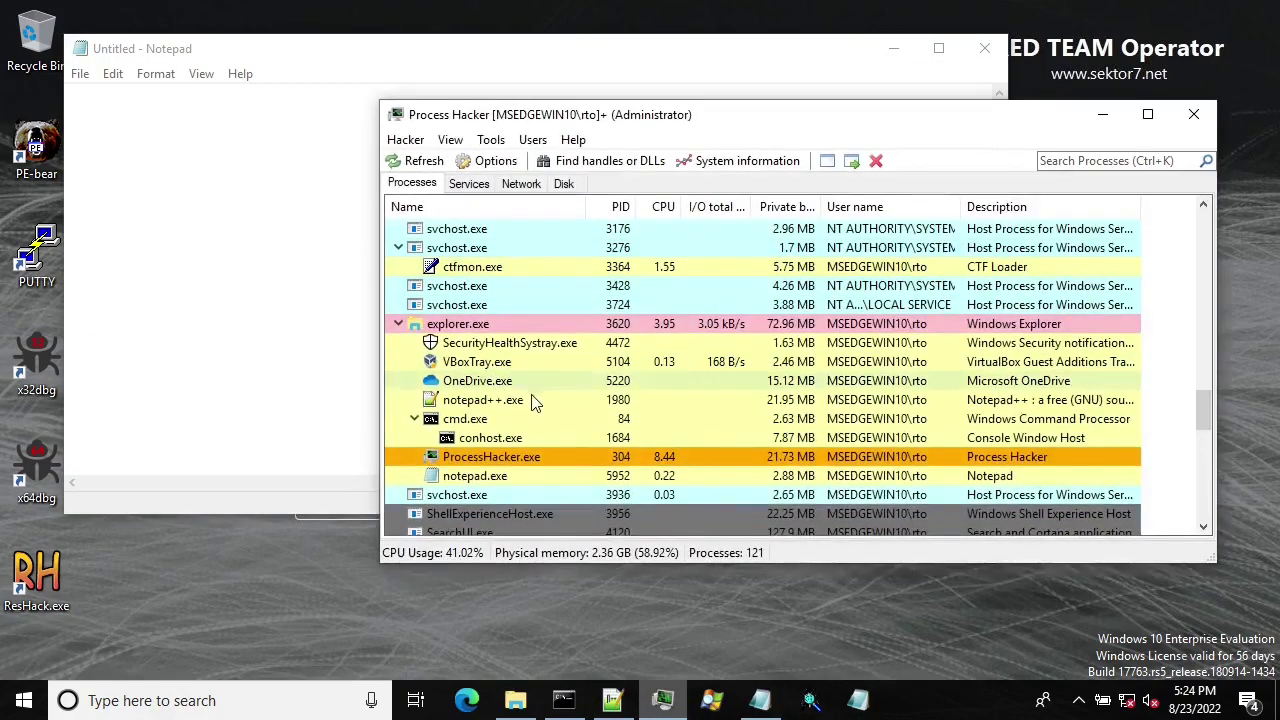
pyautogui.doubleClick(478, 476)
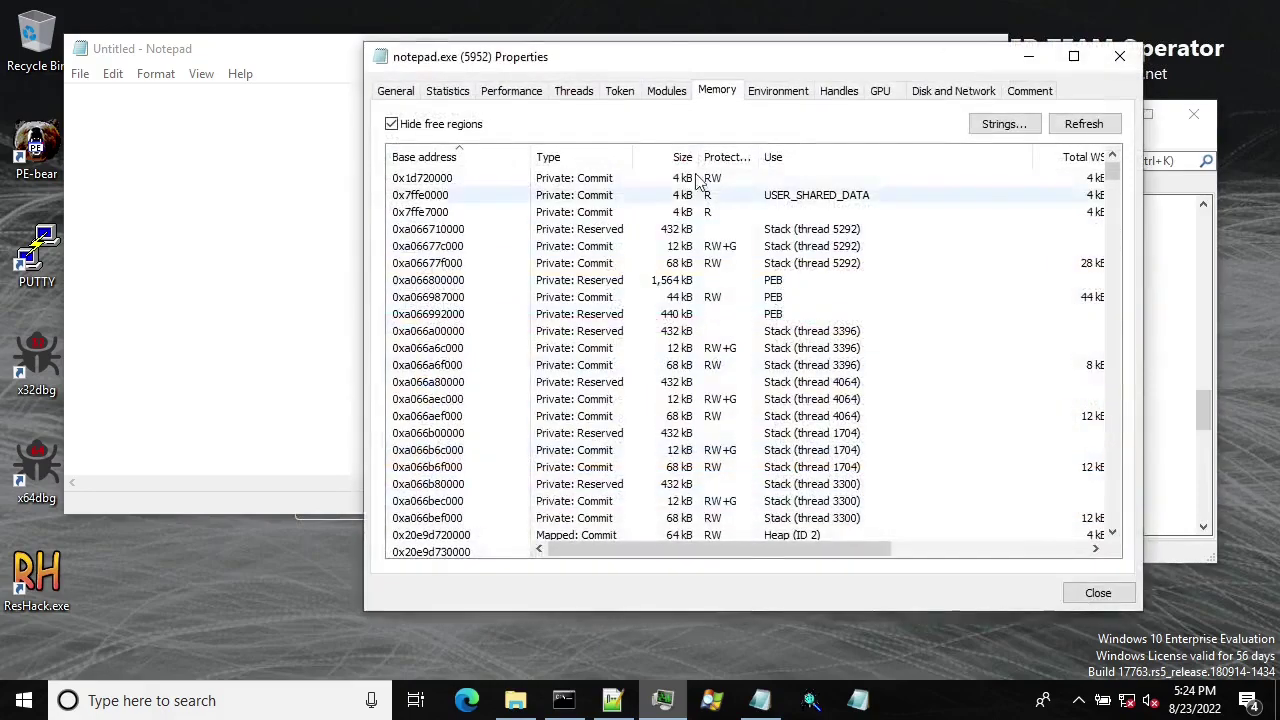
pyautogui.moveTo(794, 63); pyautogui.dragTo(709, 63)
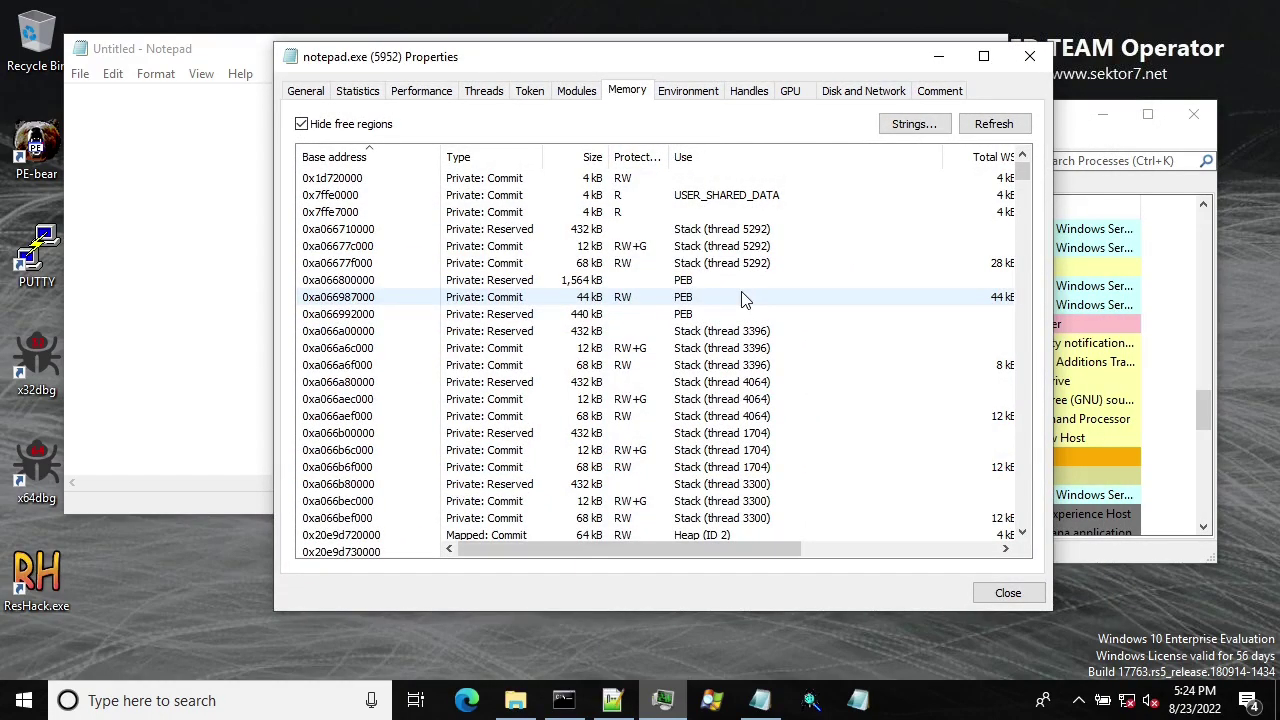
pyautogui.scroll(-4, 666, 263)
pyautogui.scroll(4, 666, 263)
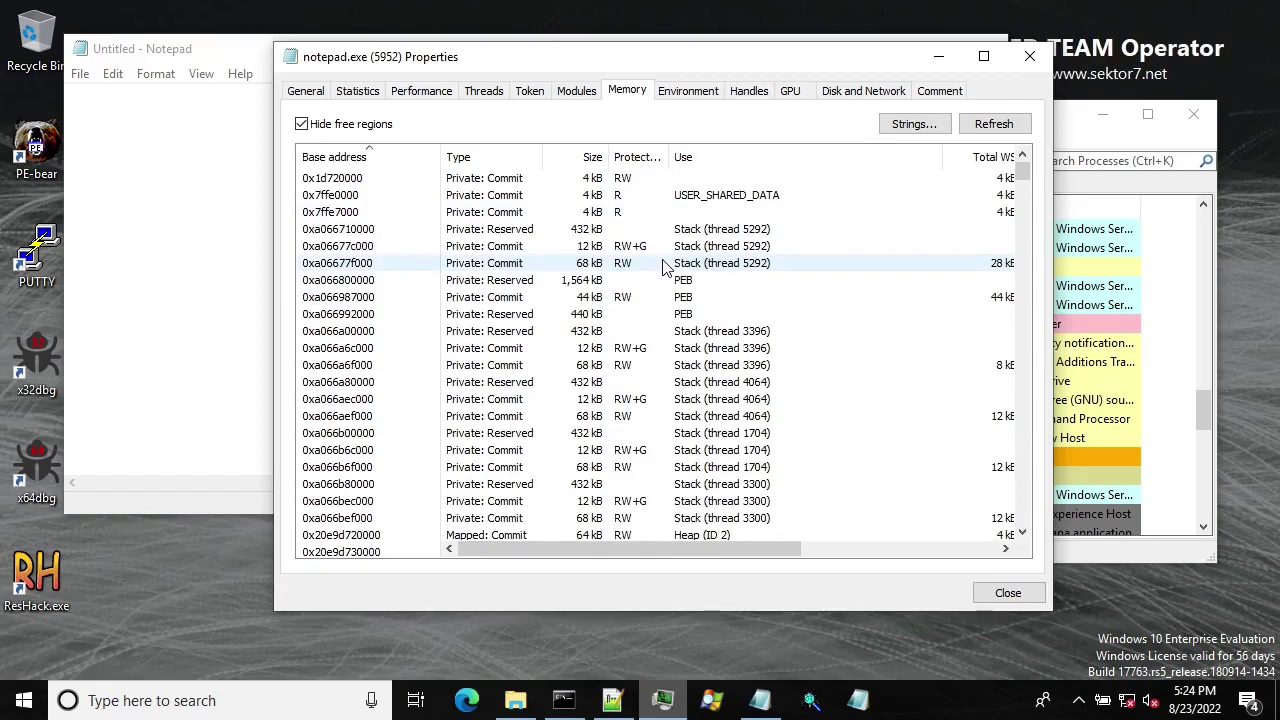
pyautogui.moveTo(668, 157); pyautogui.dragTo(712, 155)
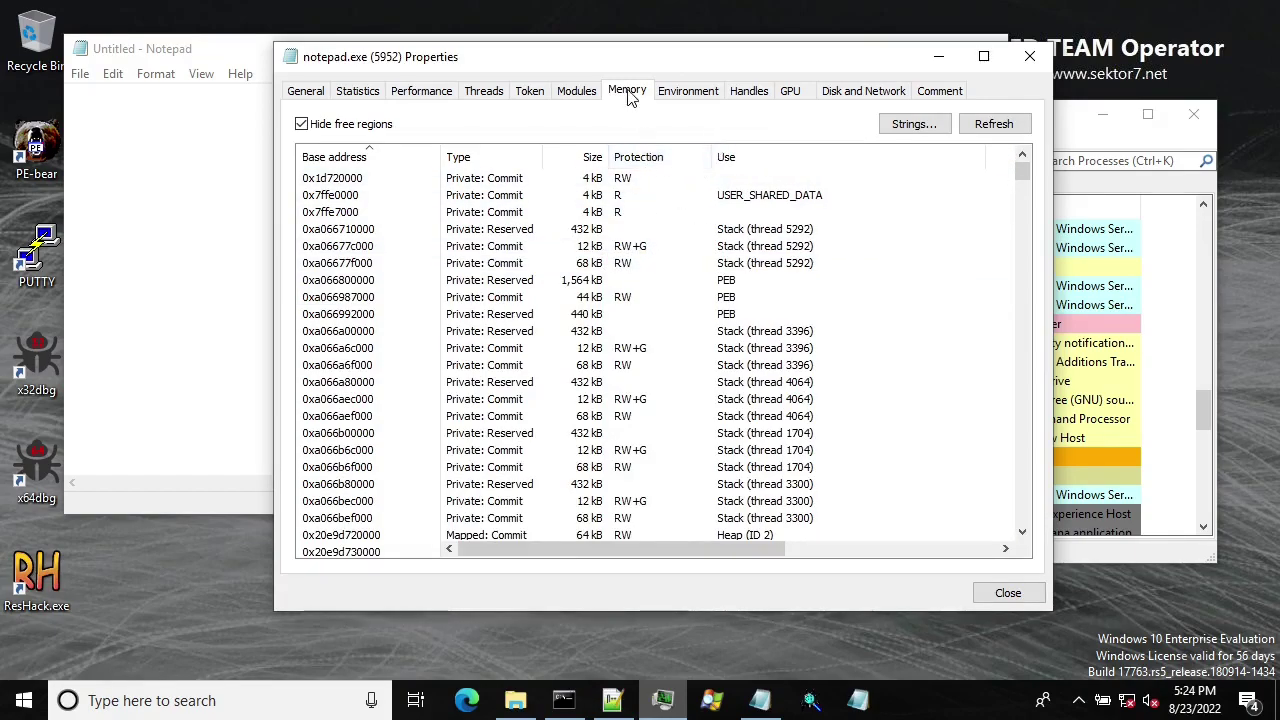
# Select the RW+G stack guard regions of threads 3396, 4064, 1704 and 3300.
pyautogui.click(656, 248)
pyautogui.click(658, 349)
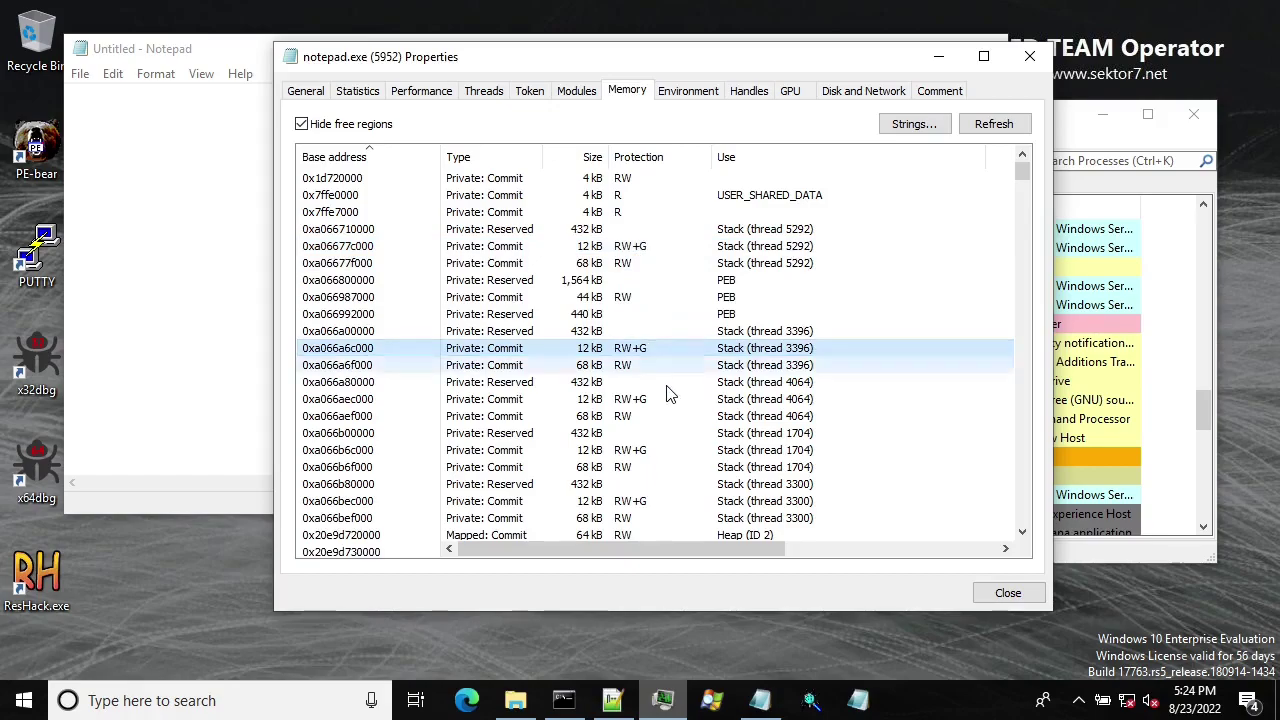
pyautogui.scroll(-3, 668, 390)
pyautogui.click(657, 249)
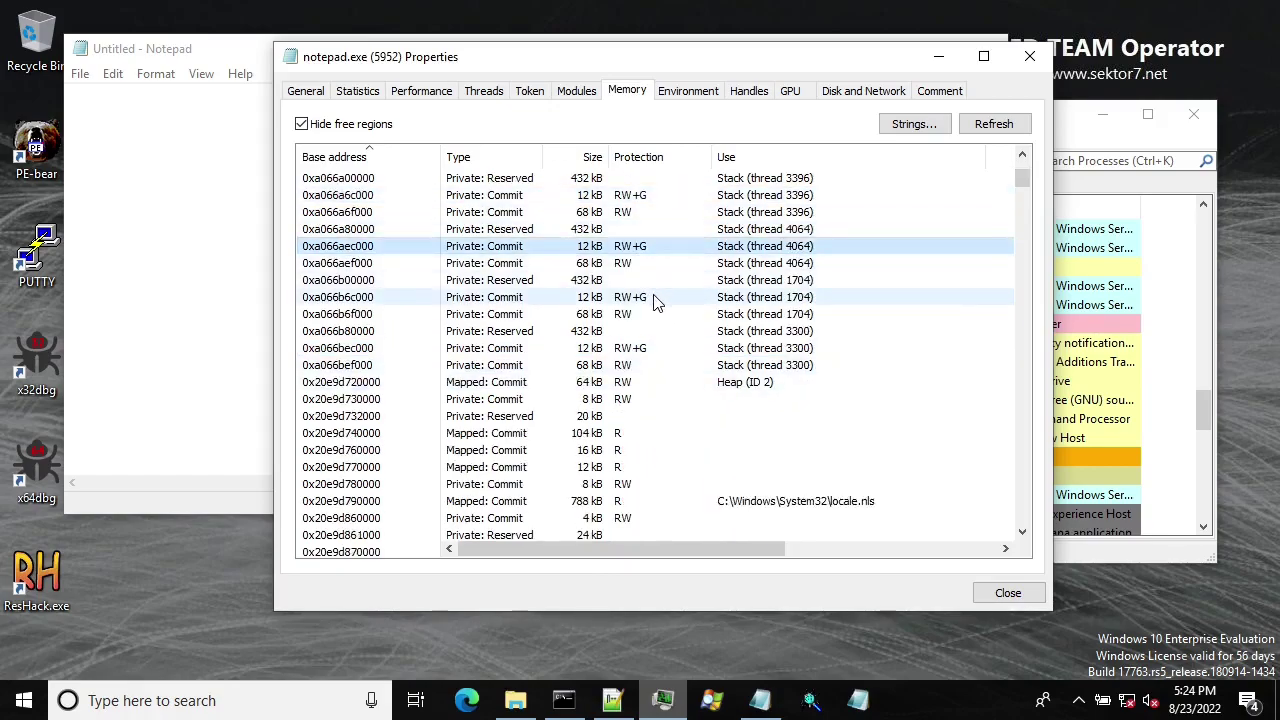
pyautogui.click(657, 298)
pyautogui.click(659, 349)
pyautogui.scroll(-3, 660, 356)
pyautogui.scroll(3, 660, 356)
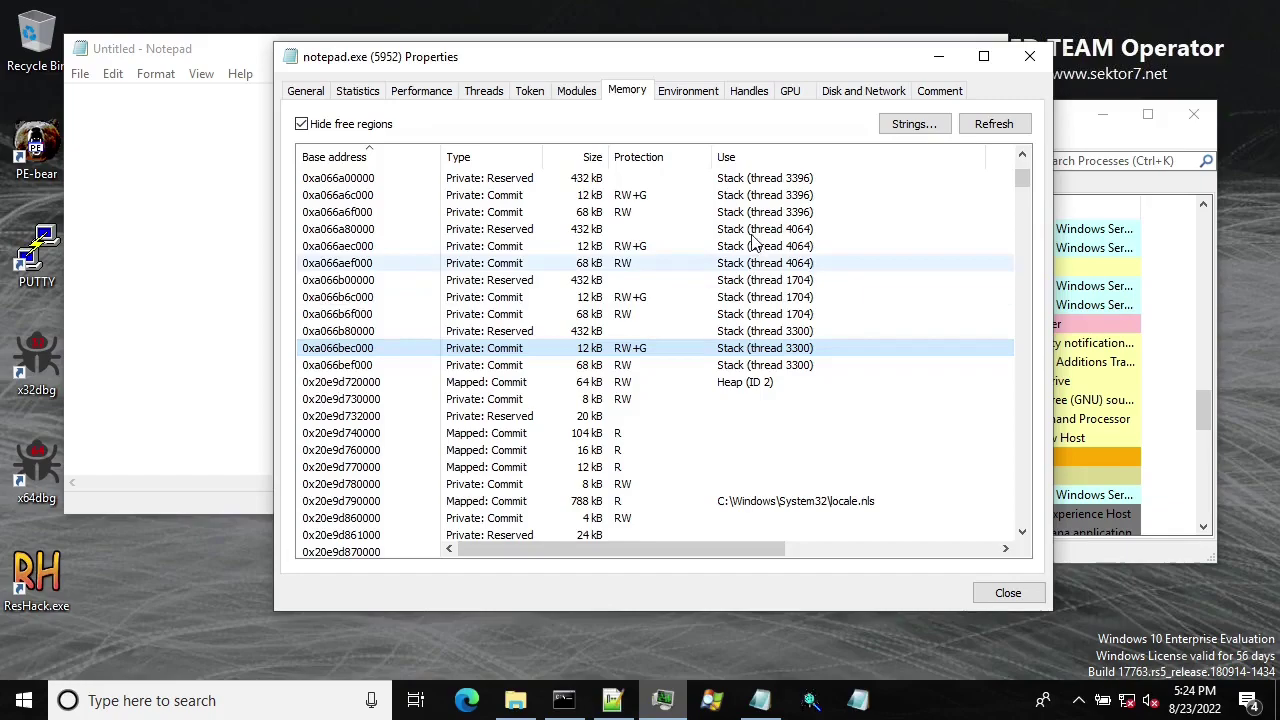
pyautogui.scroll(3, 740, 240)
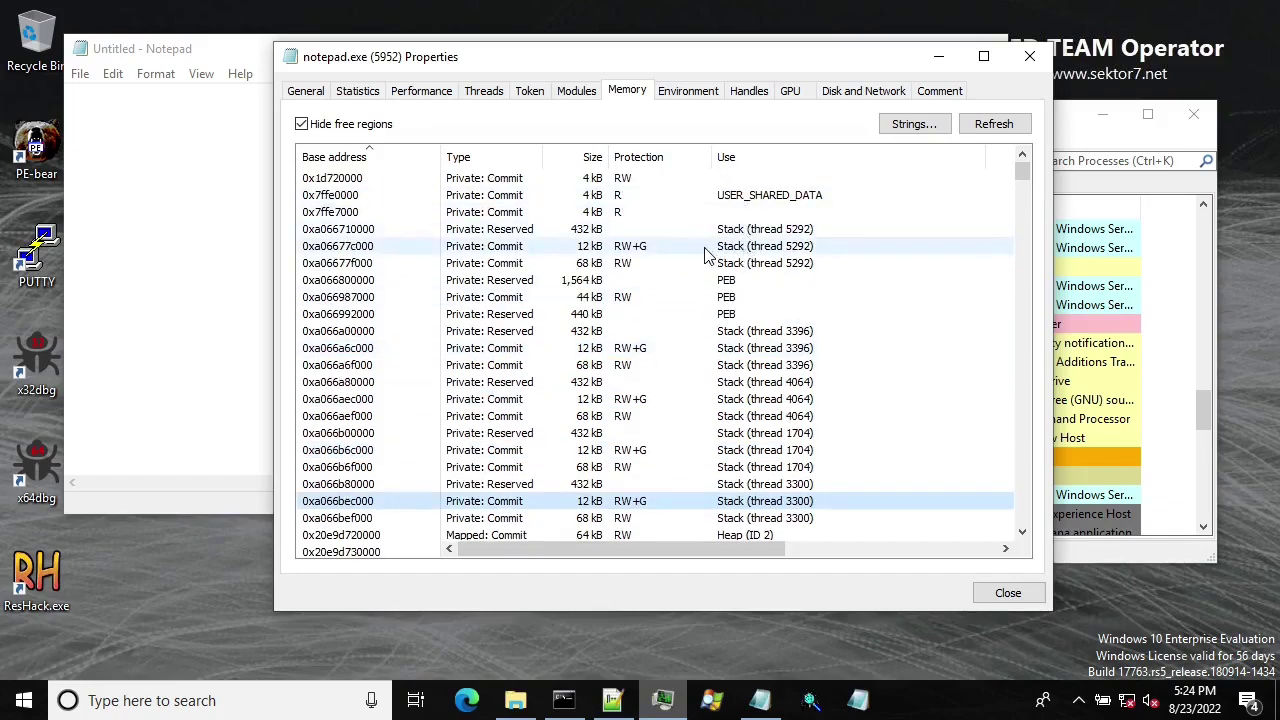
pyautogui.scroll(-2, 735, 258)
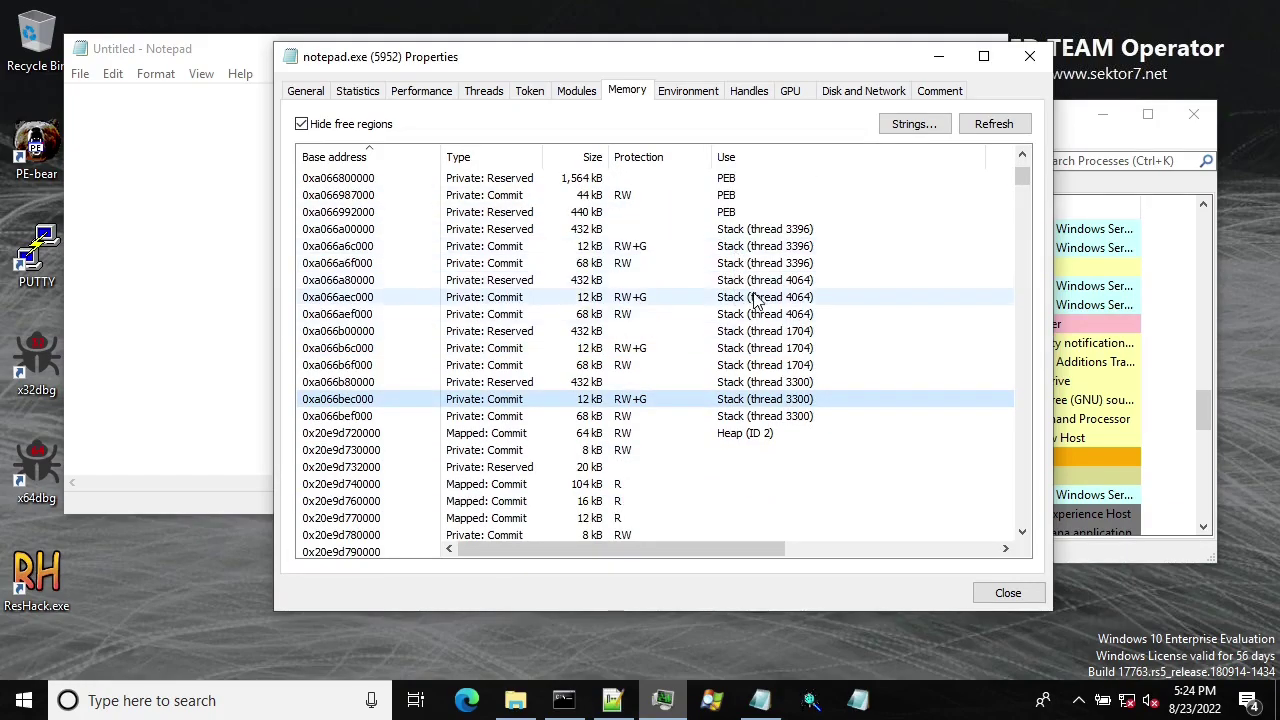
pyautogui.scroll(2, 752, 292)
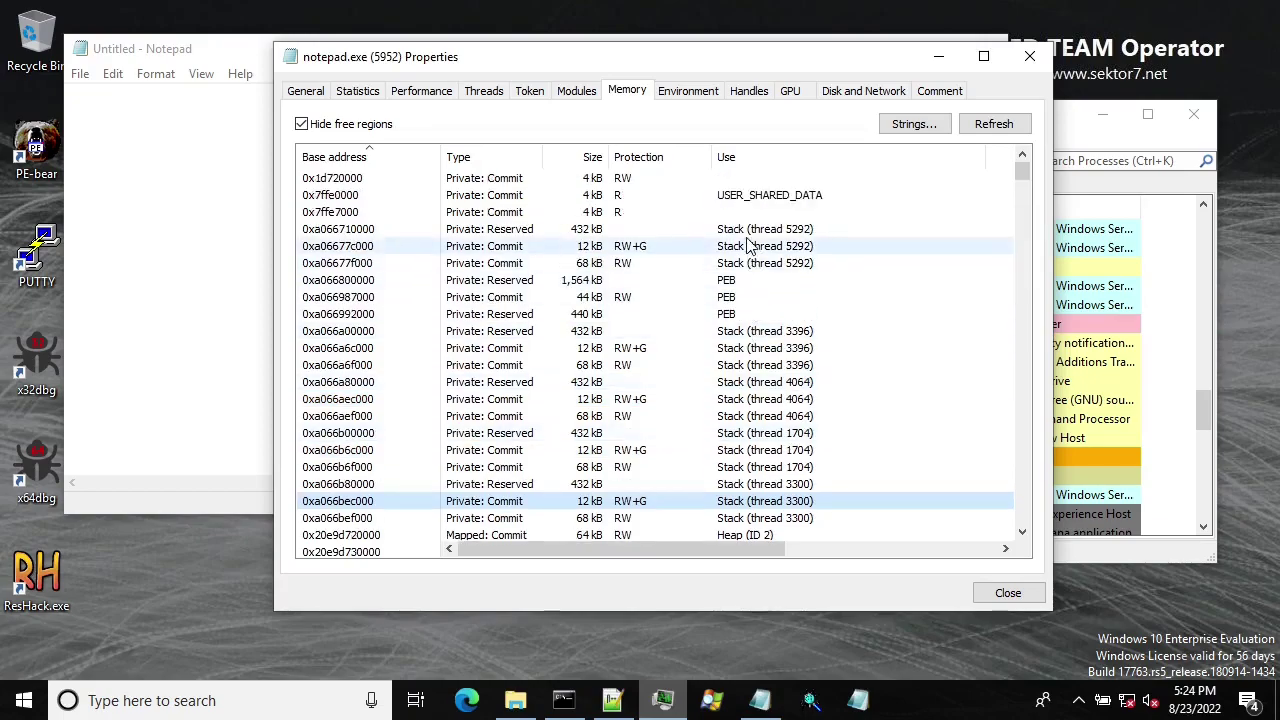
# Reselect guard region 0xa06677c000, close notepad's properties, and launch x64dbg.
pyautogui.click(750, 246)
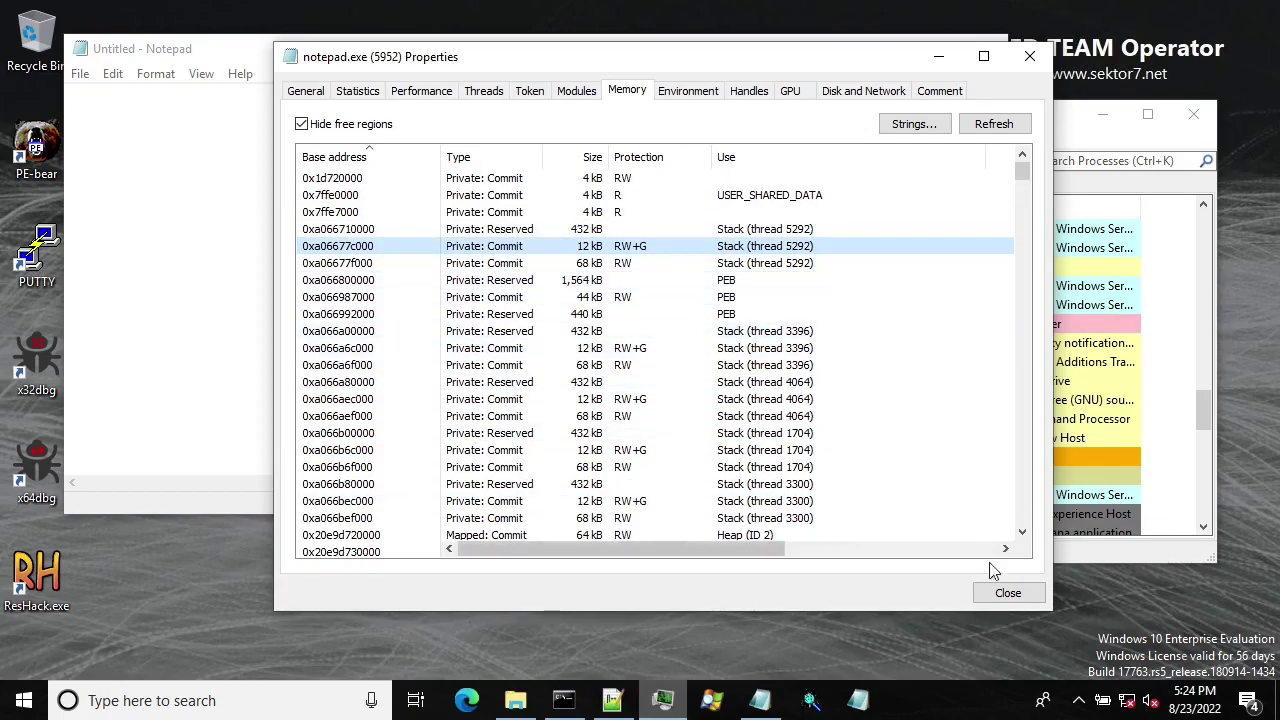
pyautogui.click(1008, 593)
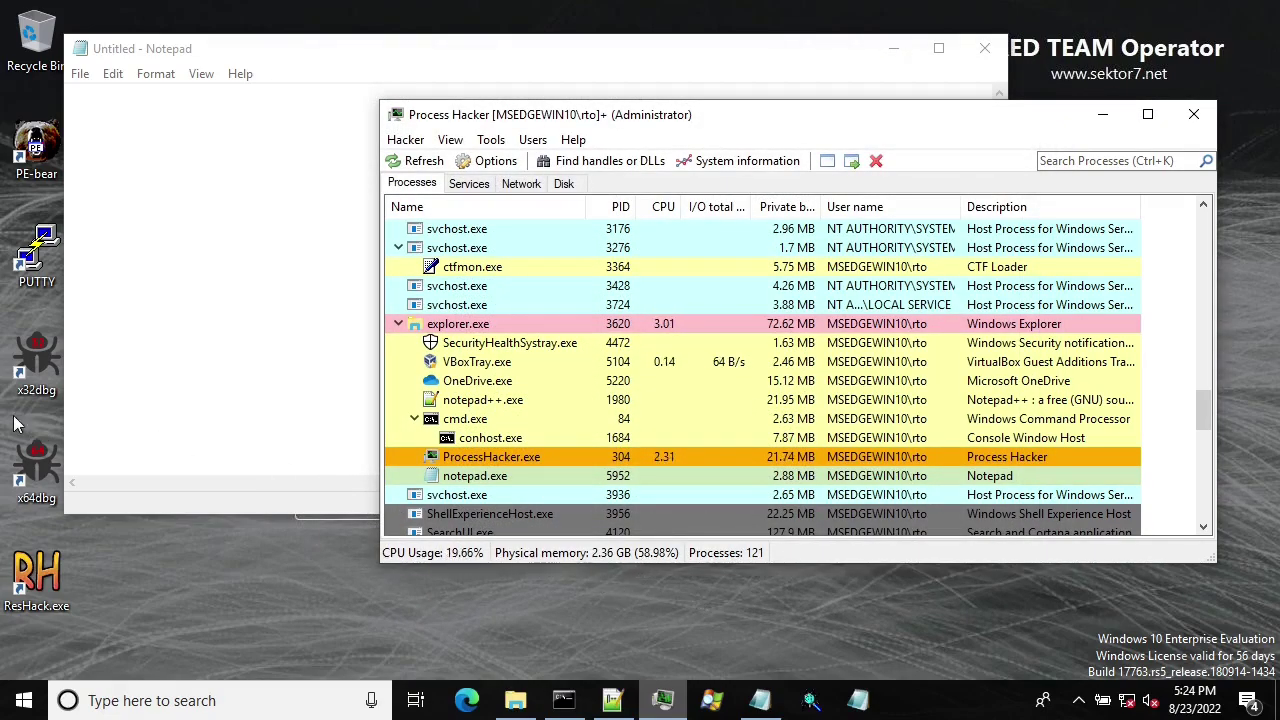
pyautogui.click(37, 465)
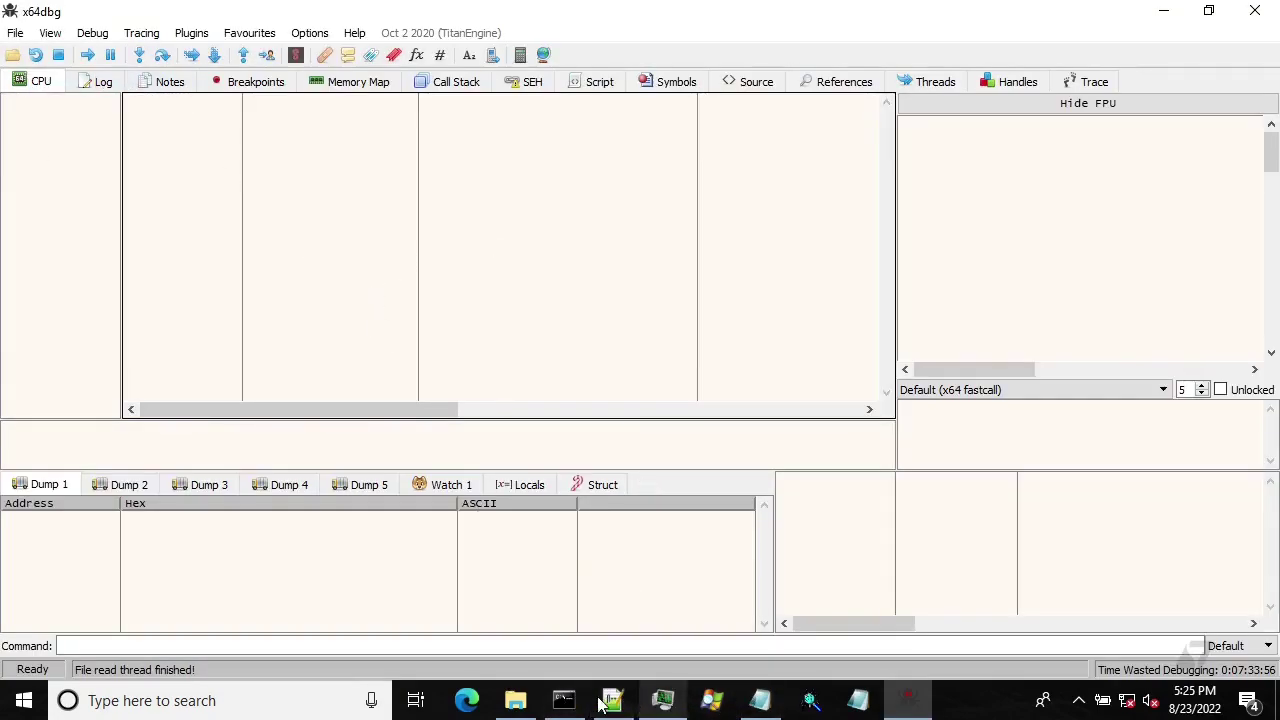
# Reopen notepad.exe's memory region view in Process Hacker and reposition it.
pyautogui.click(663, 701)
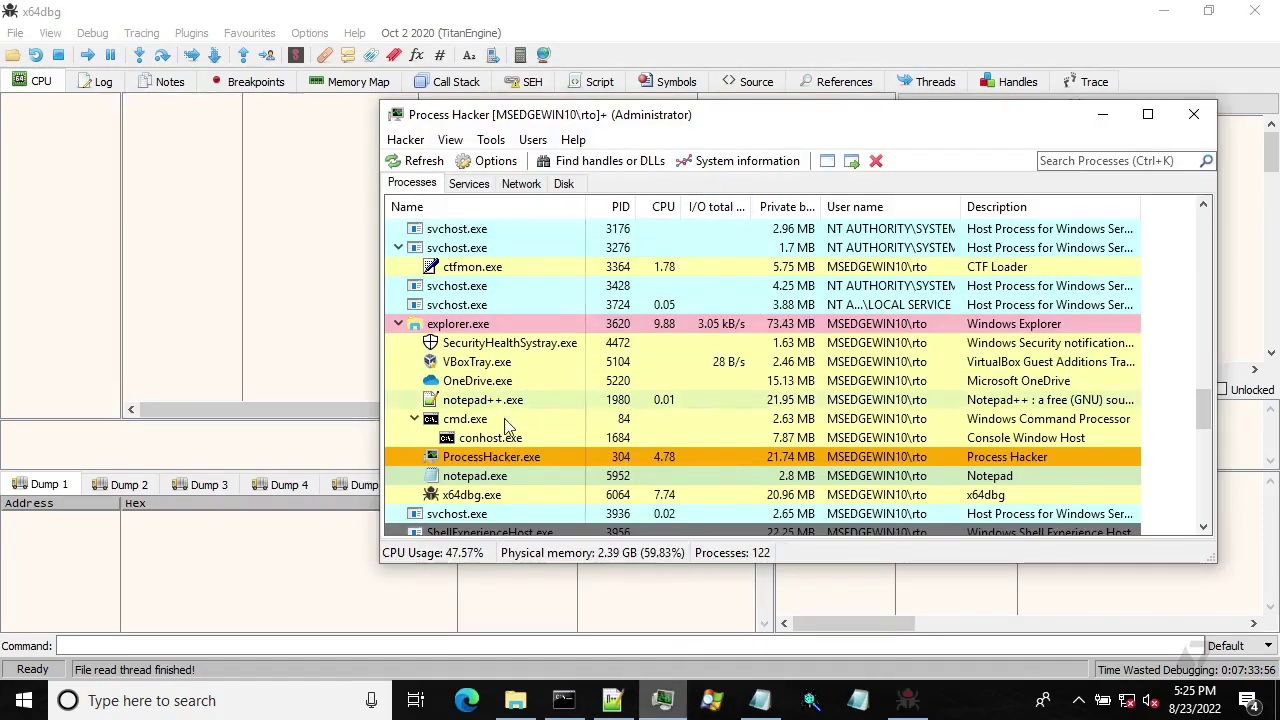
pyautogui.doubleClick(541, 468)
pyautogui.moveTo(720, 62); pyautogui.dragTo(870, 58)
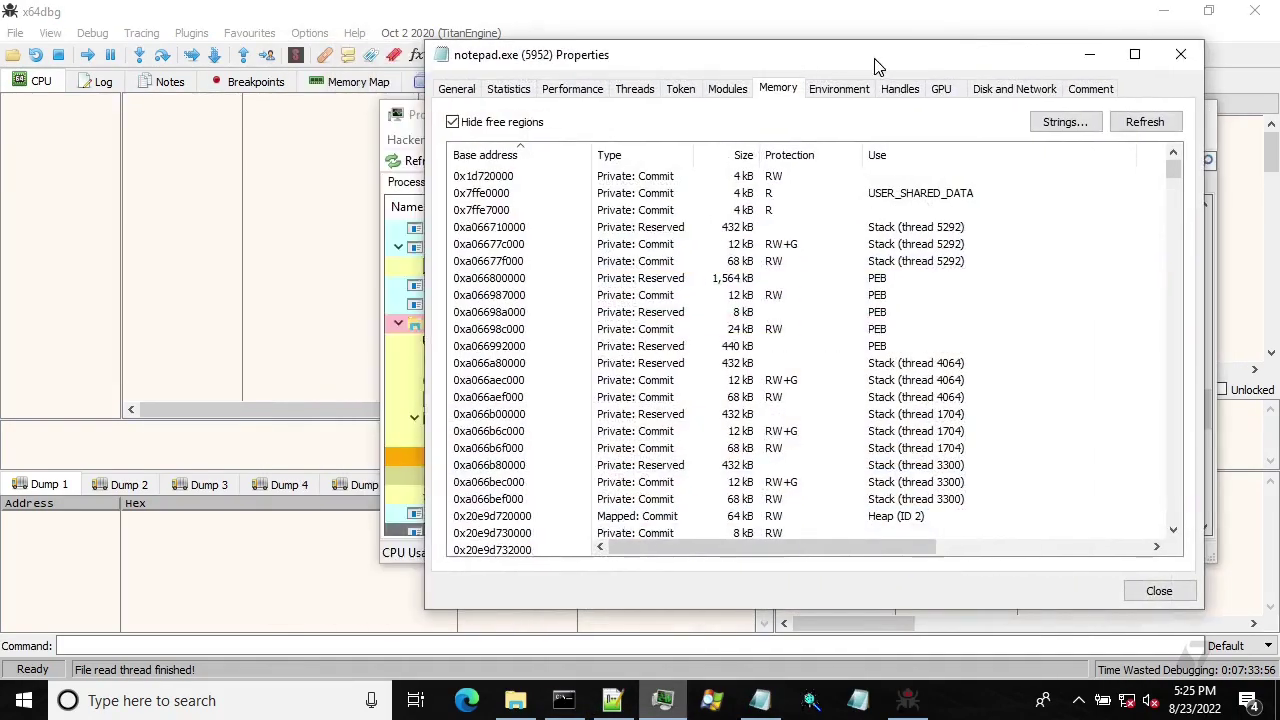
pyautogui.moveTo(1173, 170); pyautogui.dragTo(1172, 287)
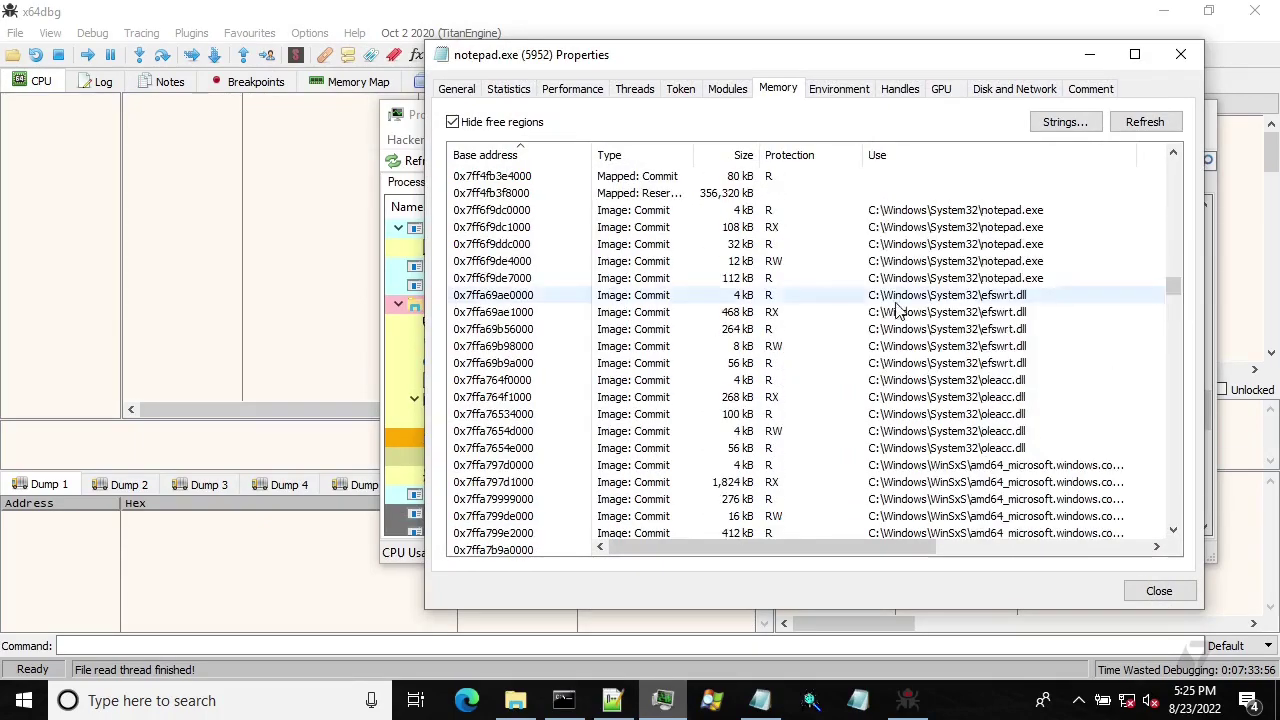
# Attach x64dbg to notepad (PID 5952) through File > Attach.
pyautogui.click(15, 32)
pyautogui.click(42, 100)
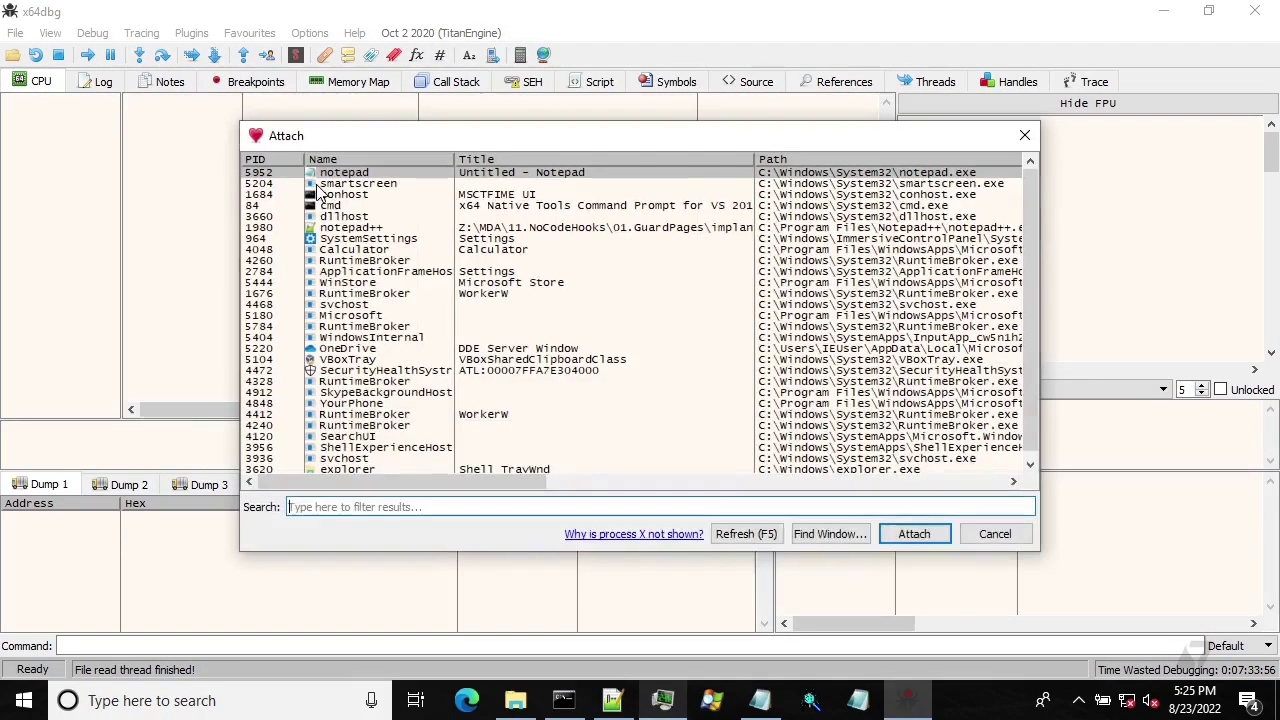
pyautogui.click(915, 533)
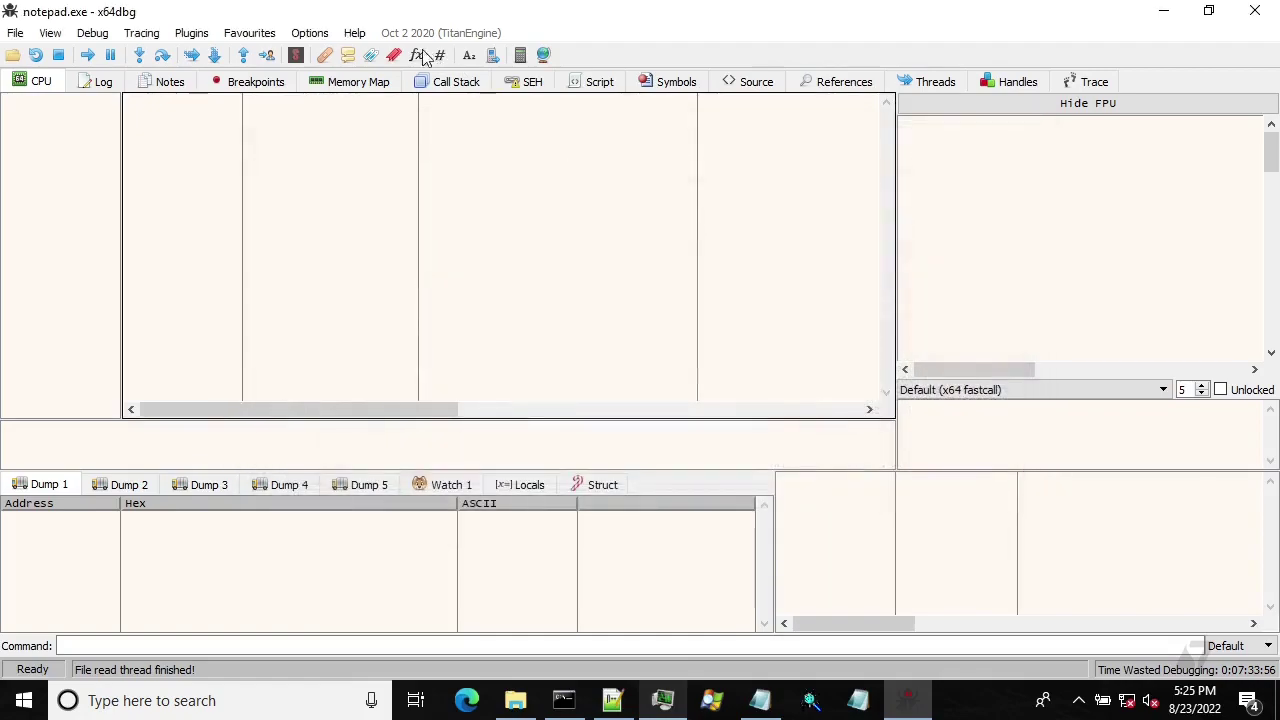
# Set a singleshoot access memory breakpoint on notepad's .reloc section at 00007FF6F9E02000.
pyautogui.click(357, 86)
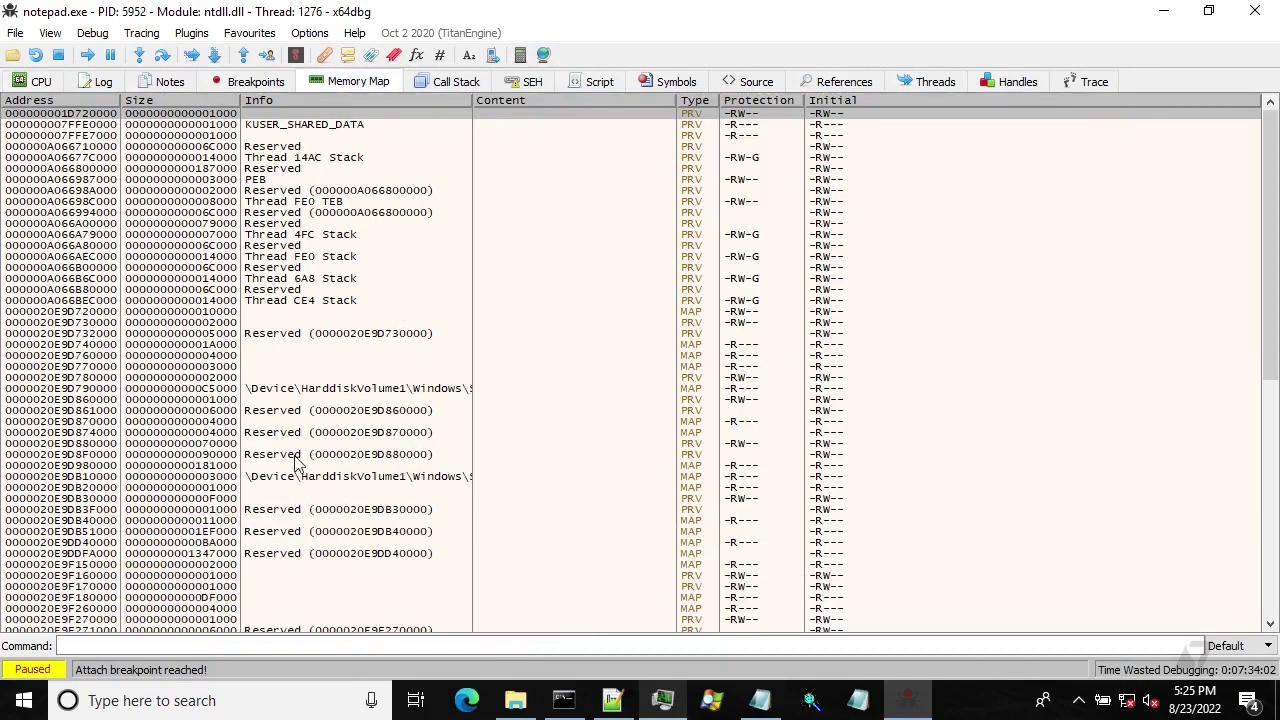
pyautogui.scroll(-5, 298, 400)
pyautogui.scroll(-10, 298, 400)
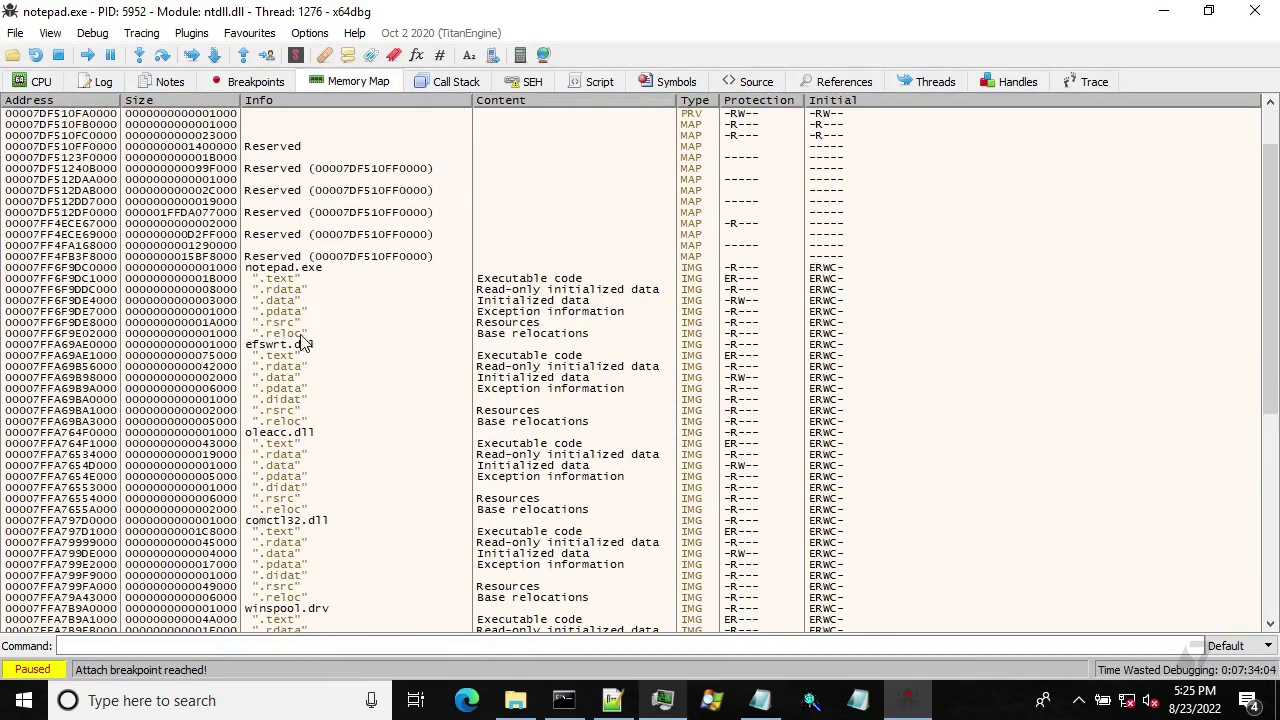
pyautogui.click(272, 334)
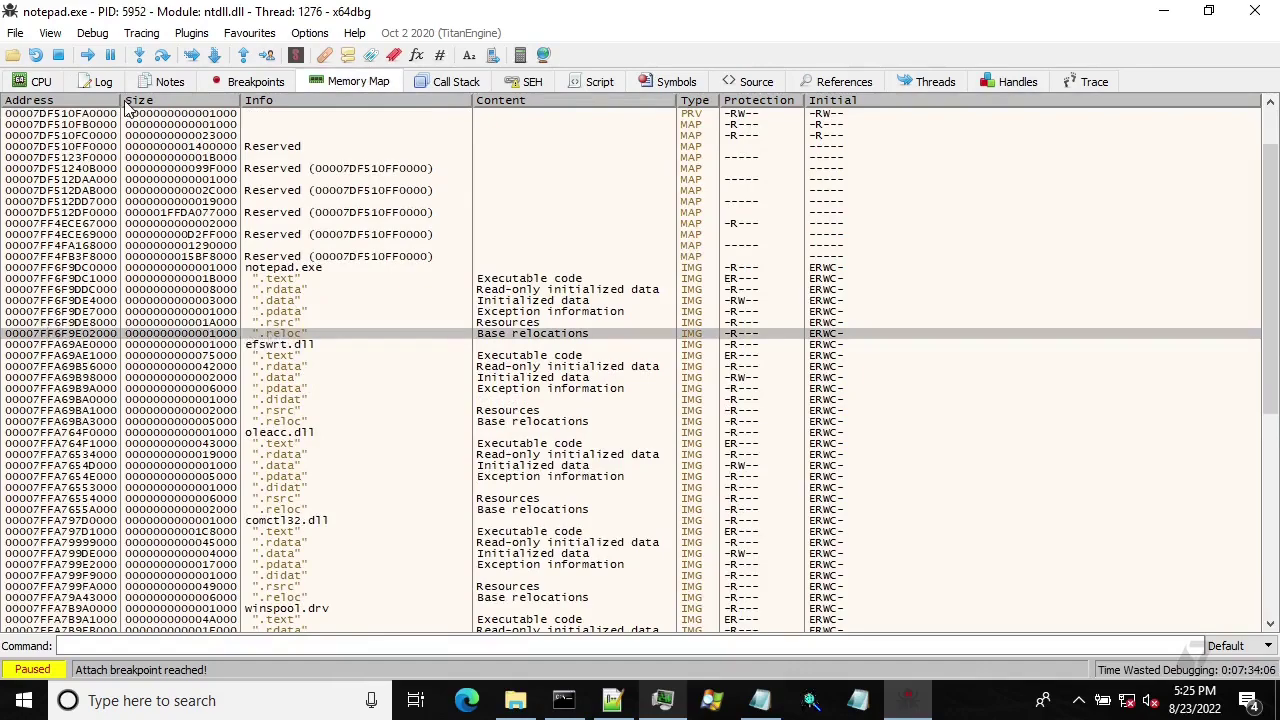
pyautogui.rightClick(90, 334)
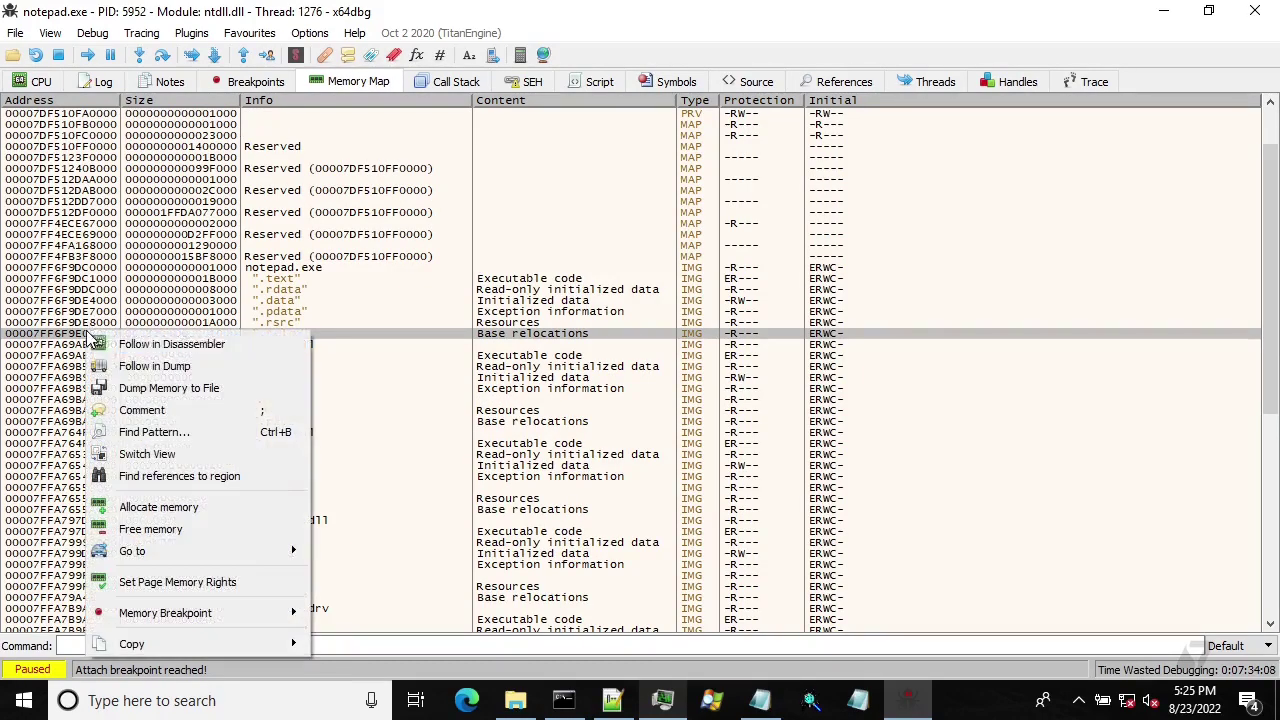
pyautogui.moveTo(192, 618)
pyautogui.moveTo(398, 620)
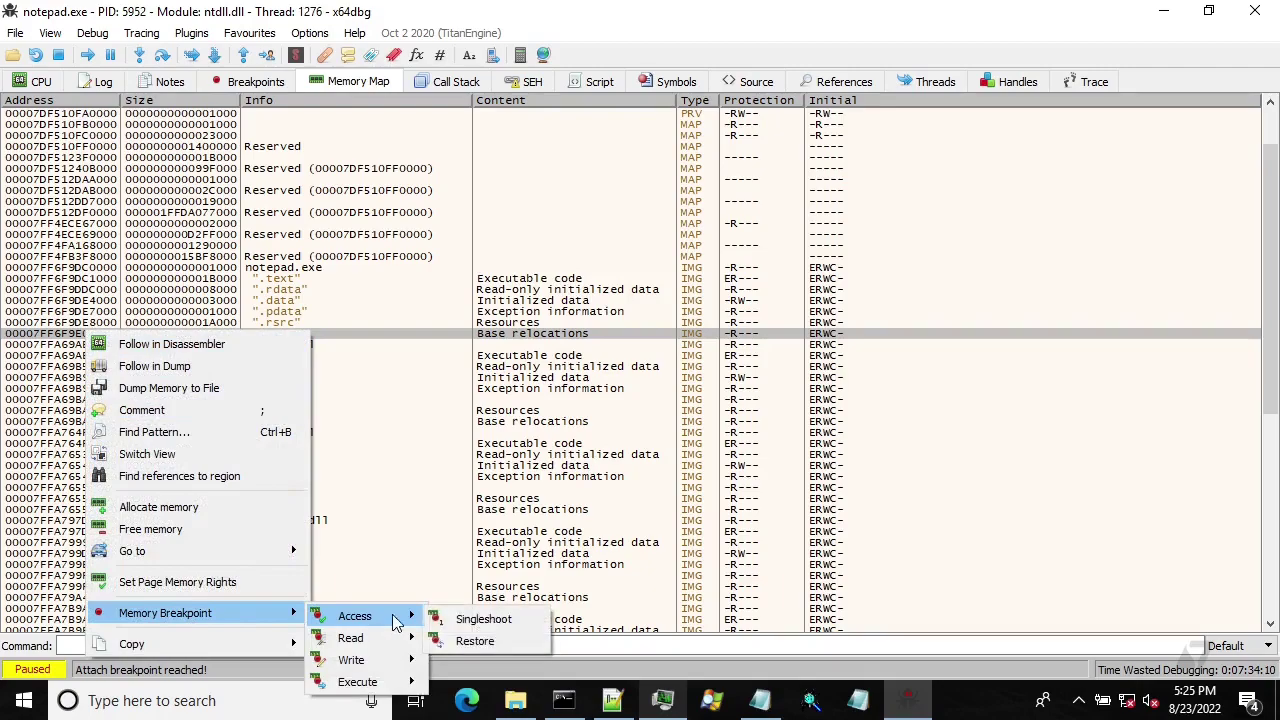
pyautogui.click(483, 619)
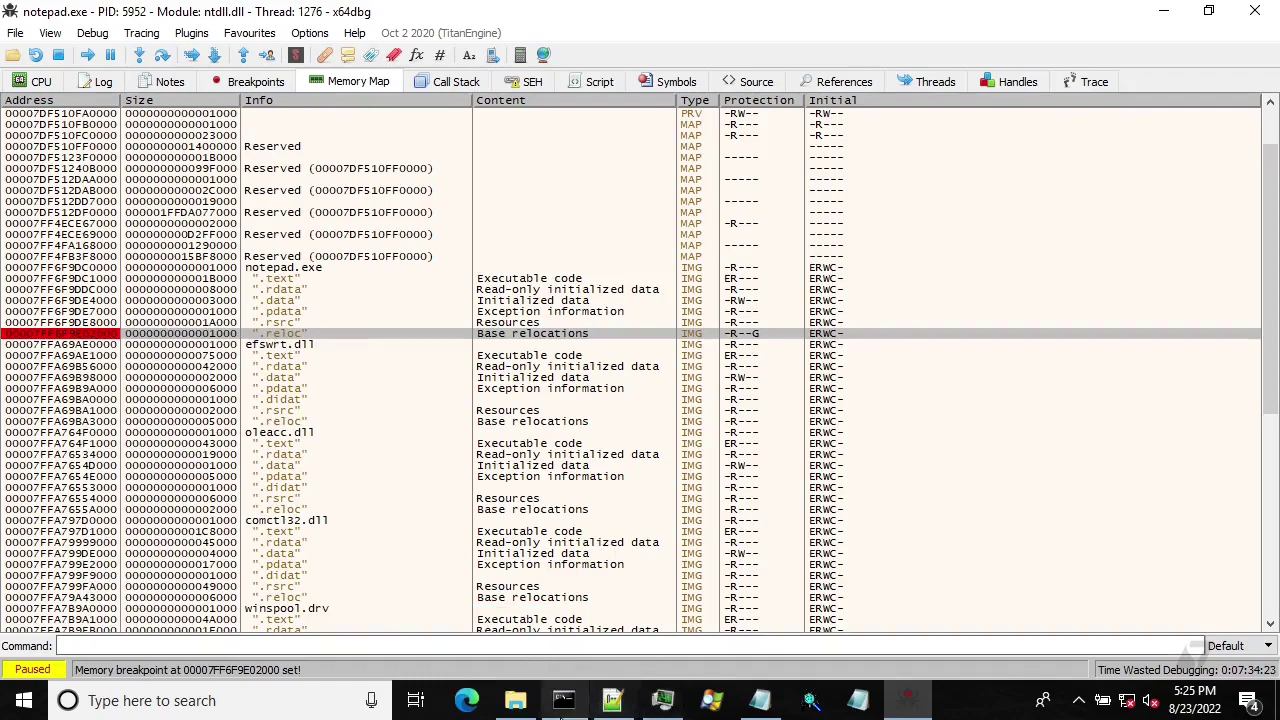
# Refresh notepad's Process Hacker memory list and find page 0x7ff6f9e02000 now marked R+G.
pyautogui.click(662, 700)
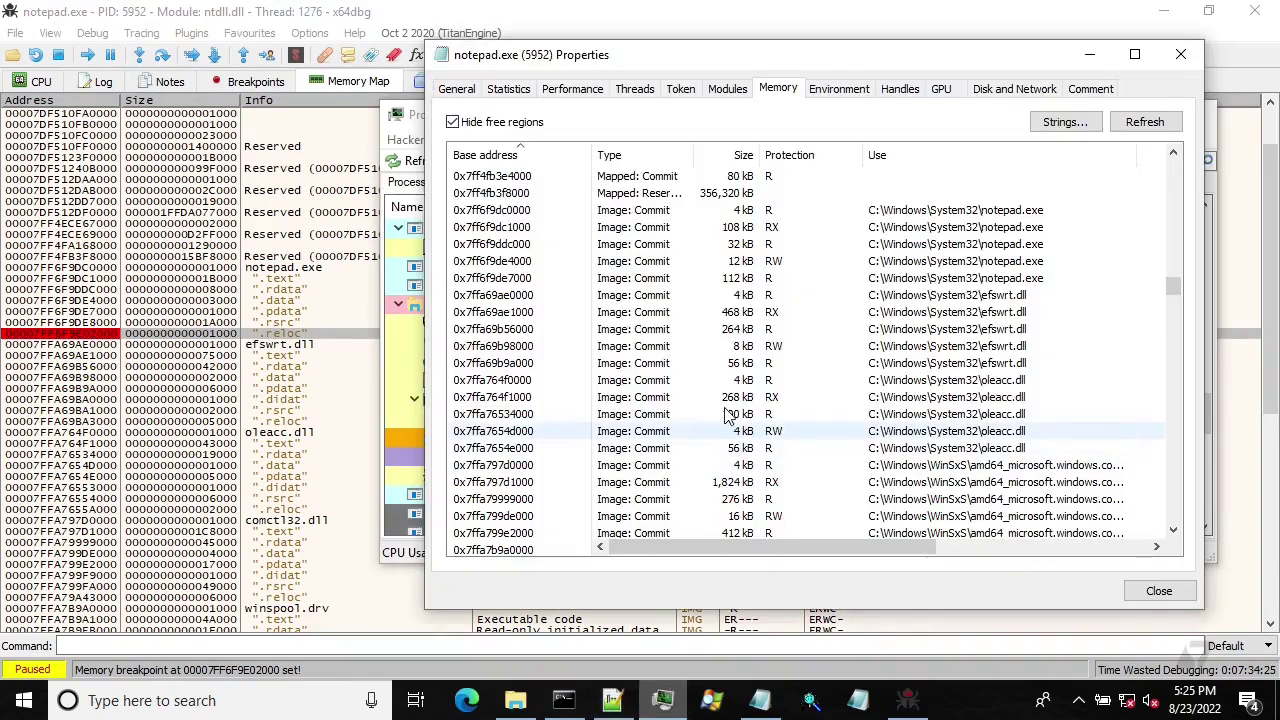
pyautogui.scroll(-6, 980, 362)
pyautogui.scroll(6, 980, 362)
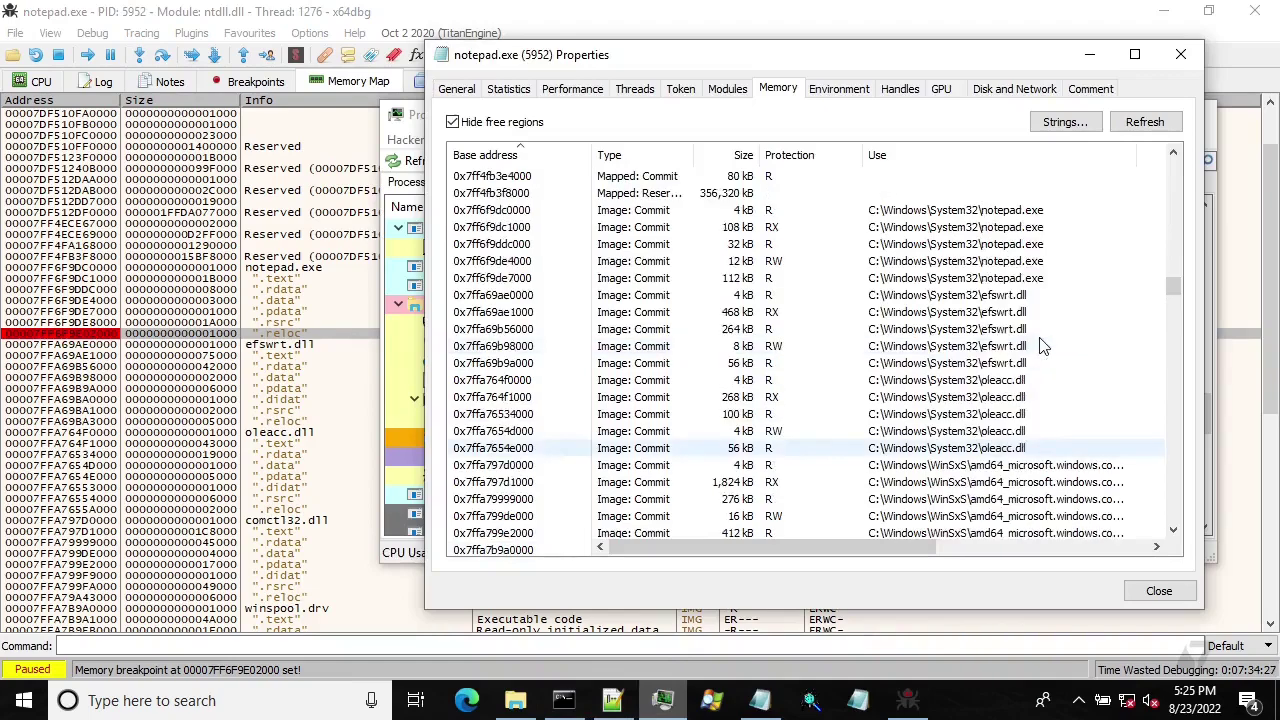
pyautogui.scroll(2, 1040, 346)
pyautogui.click(978, 380)
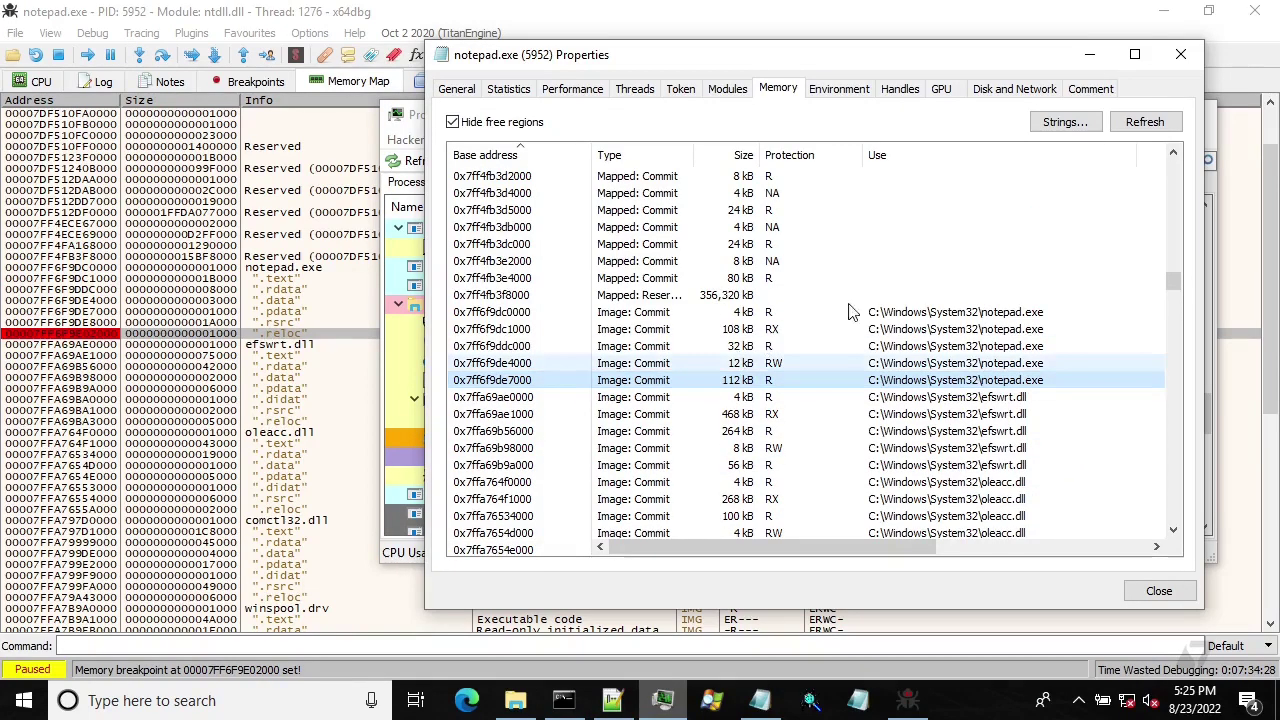
pyautogui.click(1146, 121)
pyautogui.scroll(-1, 1088, 330)
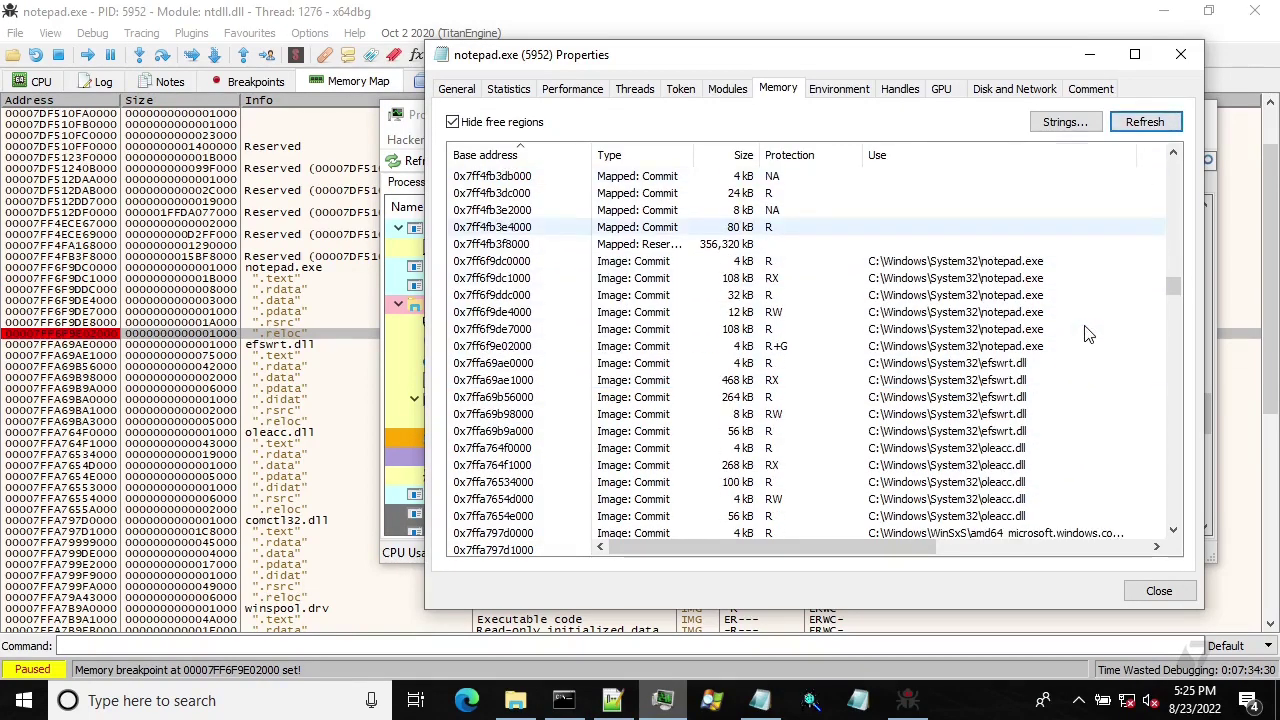
pyautogui.click(775, 347)
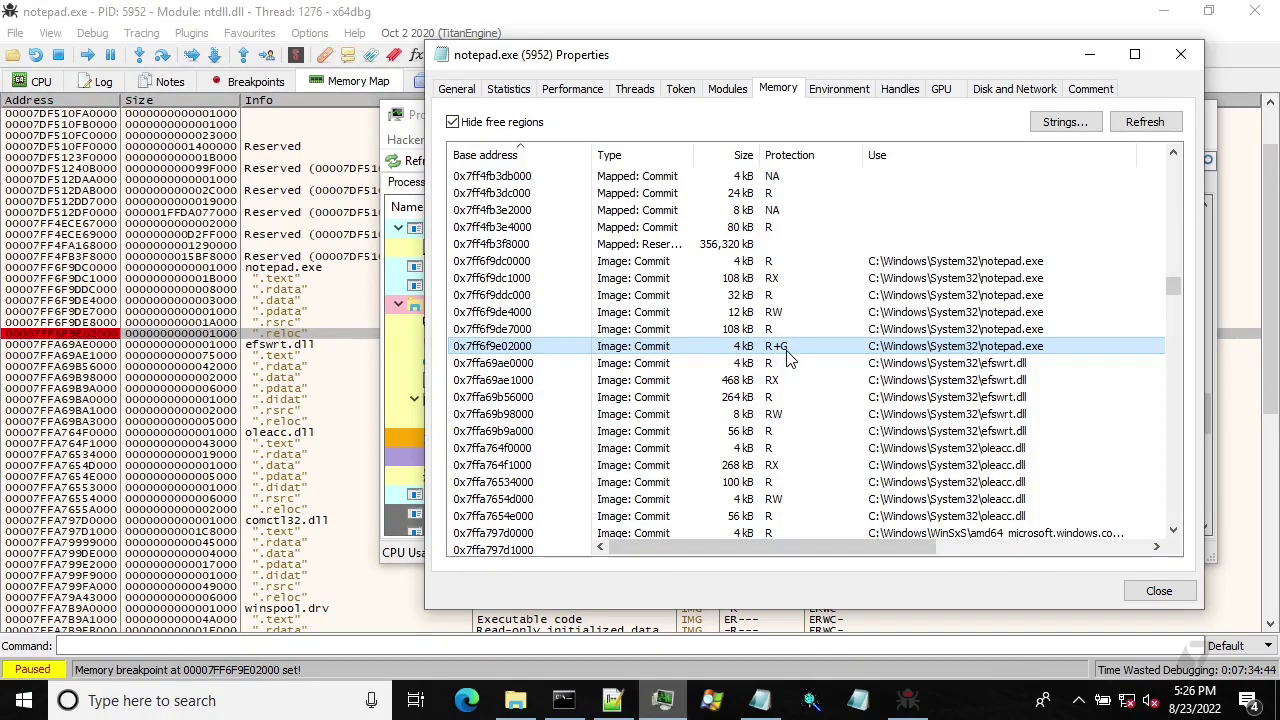
pyautogui.click(178, 336)
# Delete the .reloc memory breakpoint with F2 and refresh to see the merged 112 kB region.
pyautogui.press('F2')
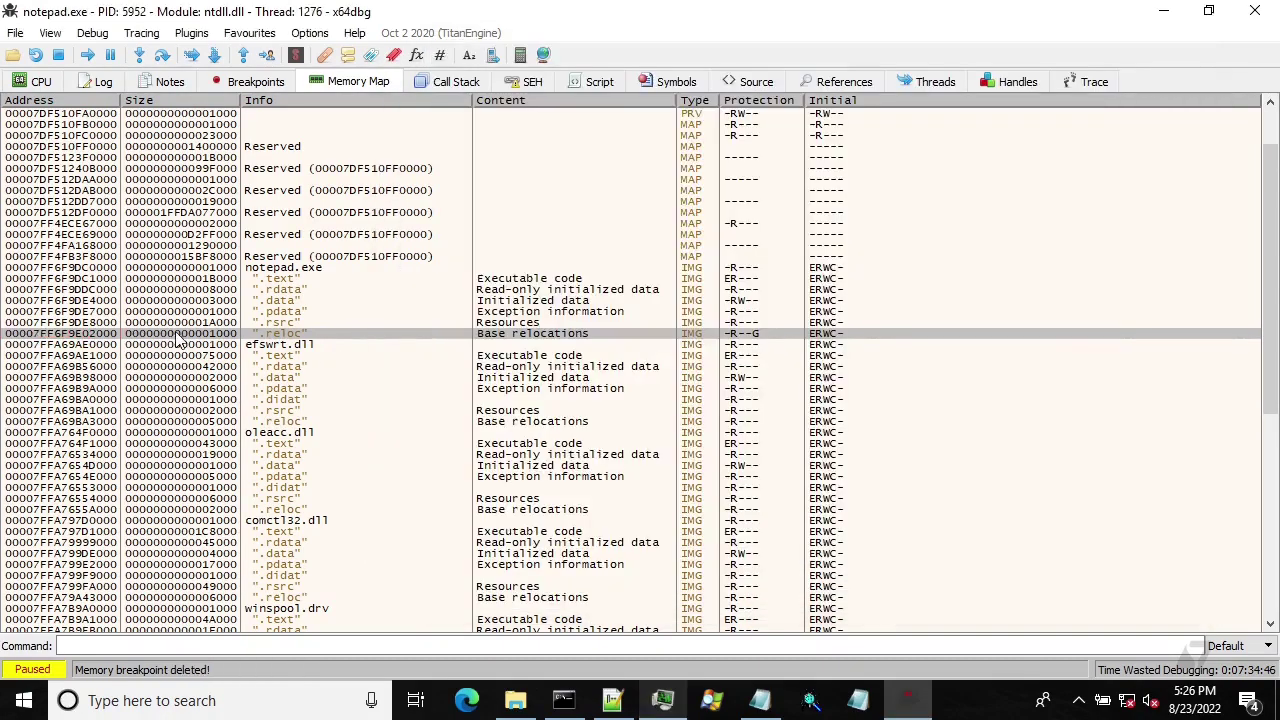
pyautogui.click(907, 700)
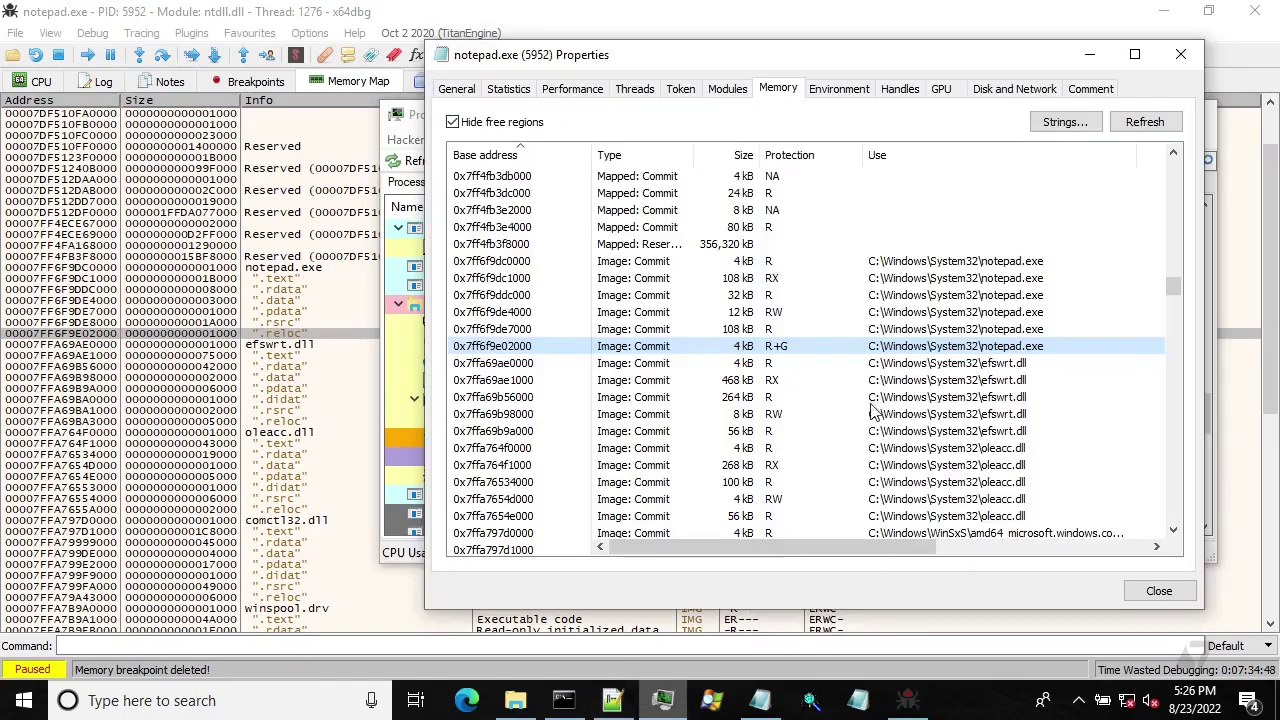
pyautogui.click(1145, 121)
pyautogui.click(752, 332)
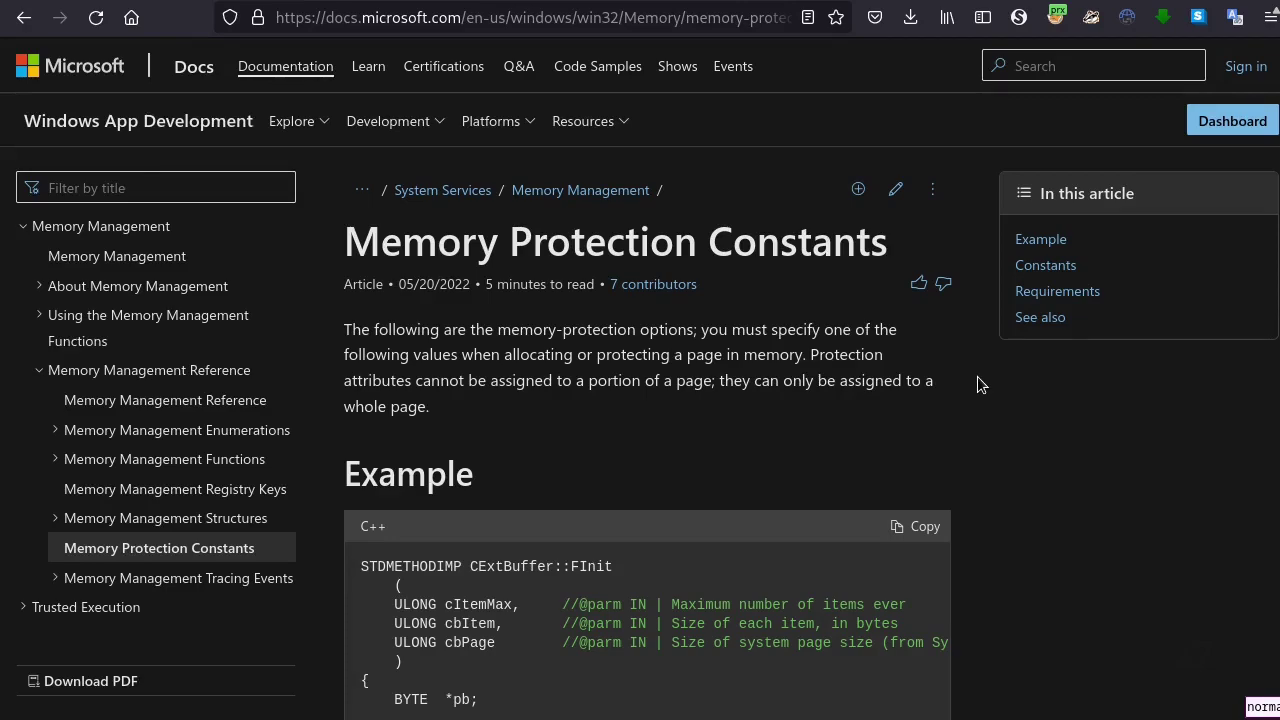
# Highlight PAGE_GUARD and its 'guard pages' and STATUS_GUARD_PAGE_VIOLATION description text.
pyautogui.scroll(-10, 977, 377)
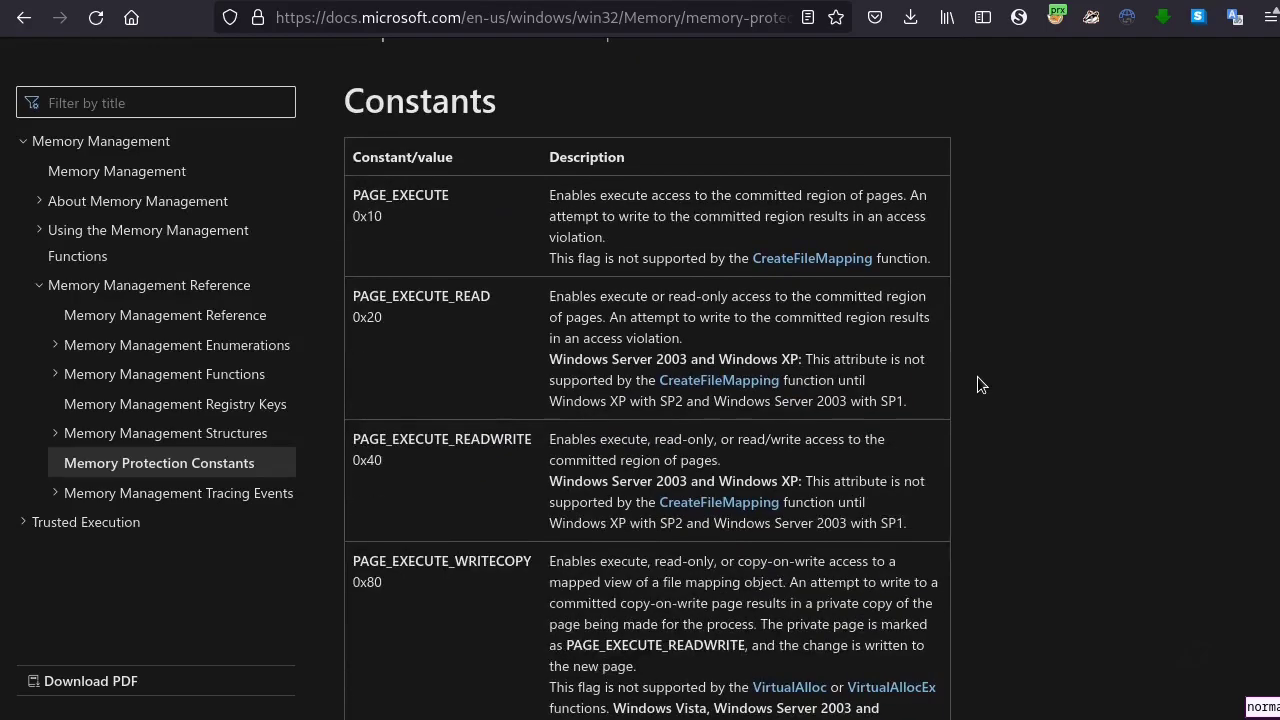
pyautogui.scroll(-12, 977, 377)
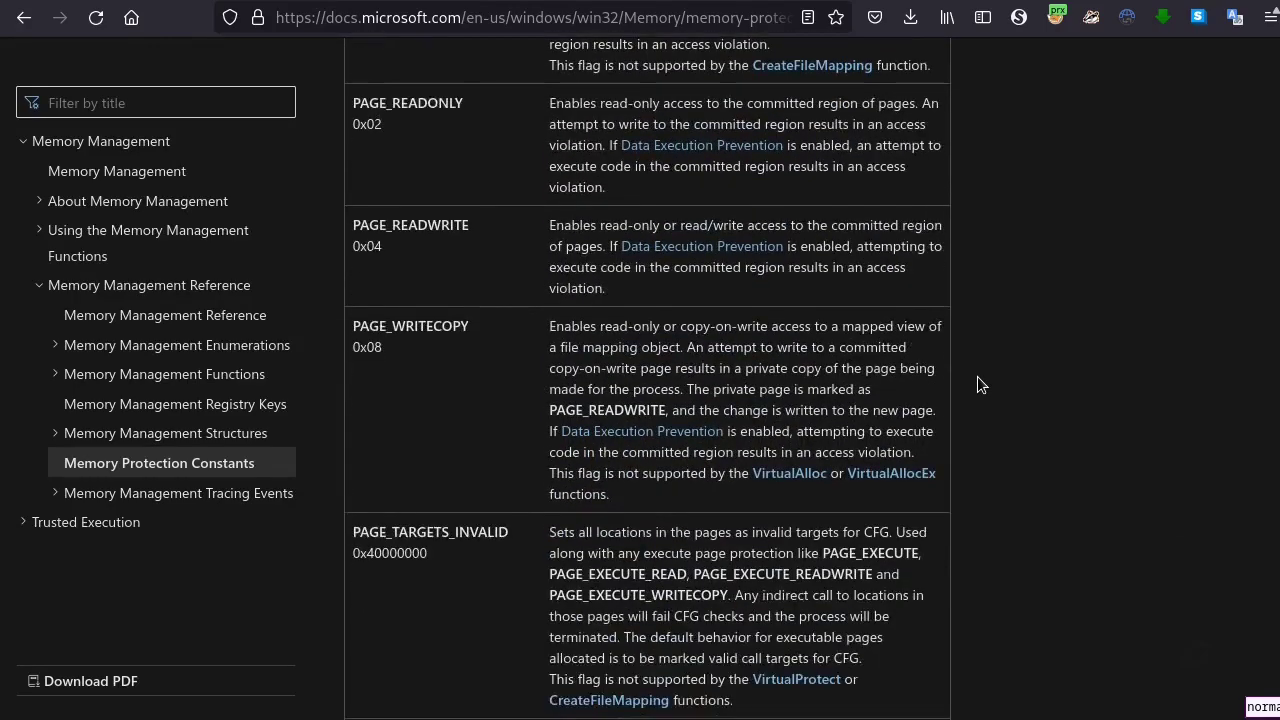
pyautogui.scroll(-6, 977, 385)
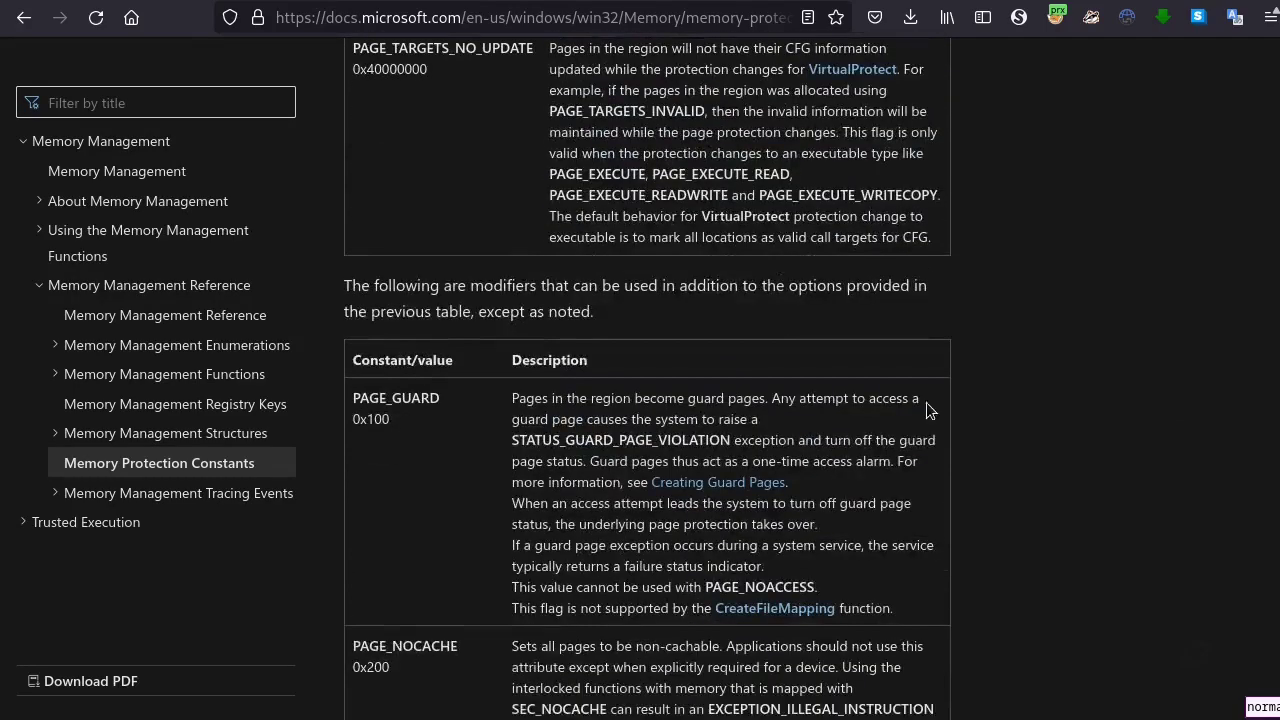
pyautogui.moveTo(351, 398); pyautogui.dragTo(437, 398)
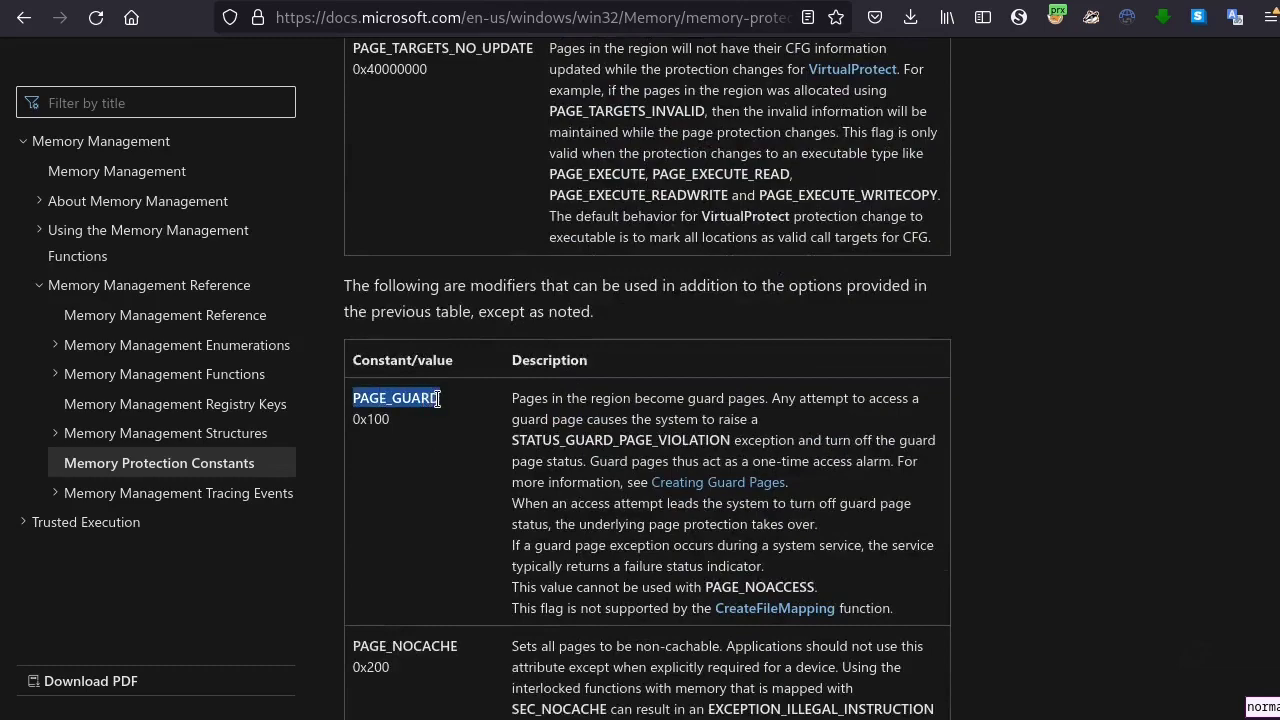
pyautogui.click(501, 416)
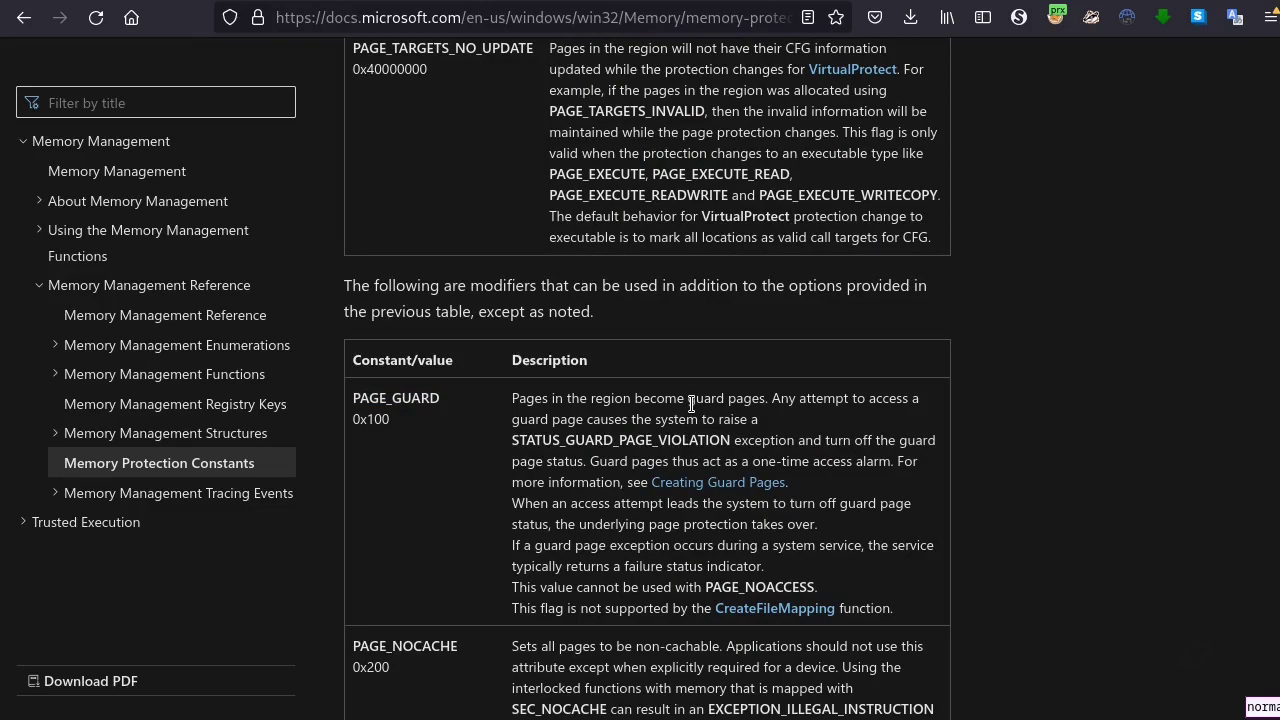
pyautogui.moveTo(688, 400); pyautogui.dragTo(756, 418)
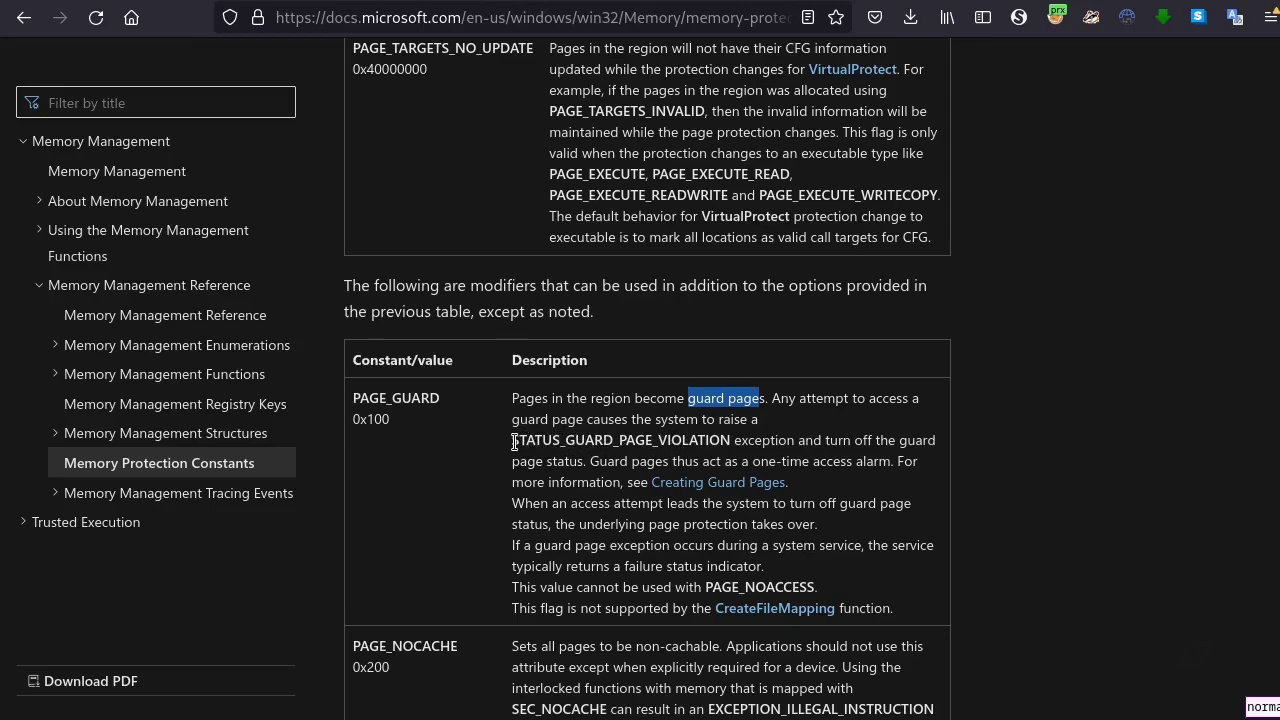
pyautogui.moveTo(513, 441); pyautogui.dragTo(732, 441)
pyautogui.click(752, 441)
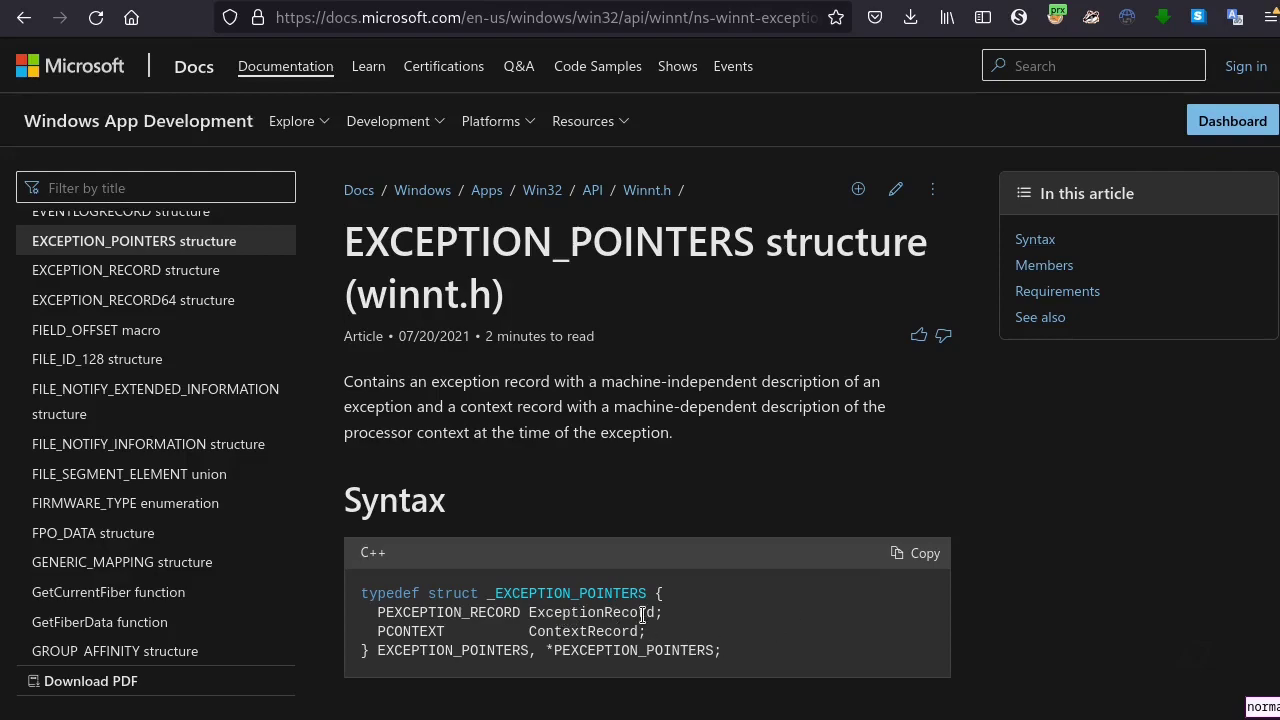
# Highlight PEXCEPTION_RECORD and ContextRecord in the EXCEPTION_POINTERS syntax.
pyautogui.doubleClick(448, 617)
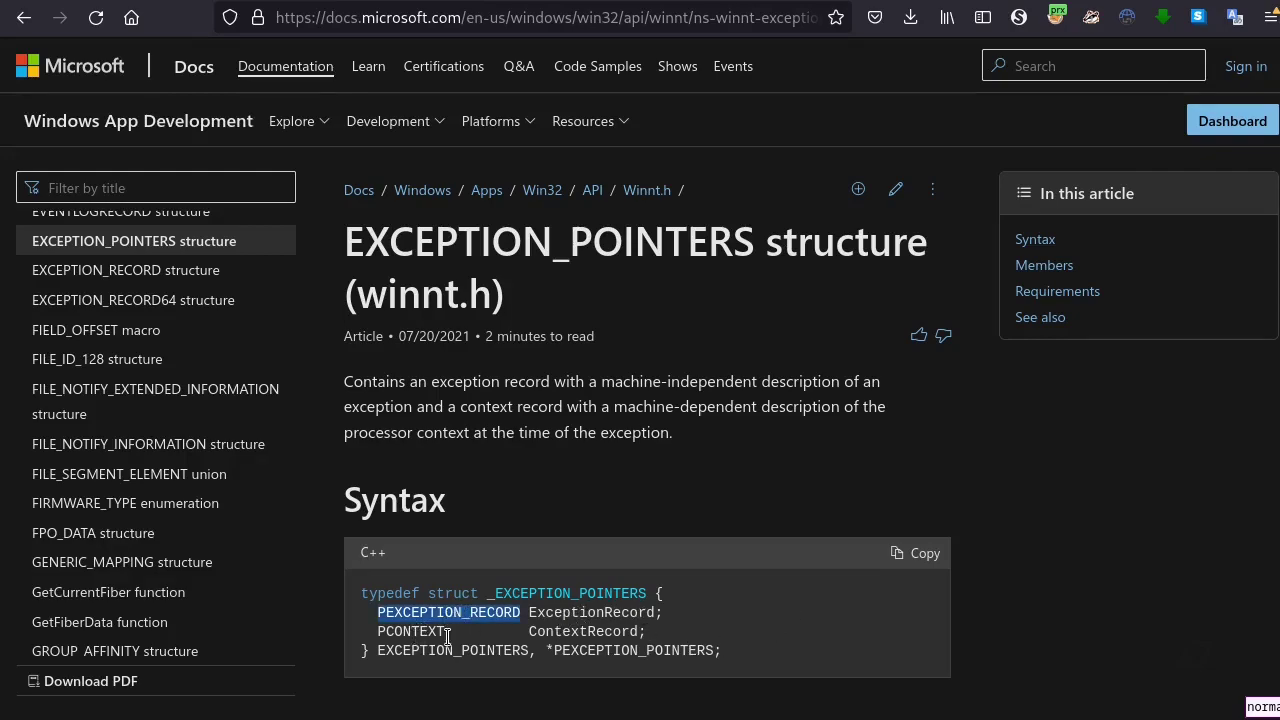
pyautogui.scroll(-3, 757, 628)
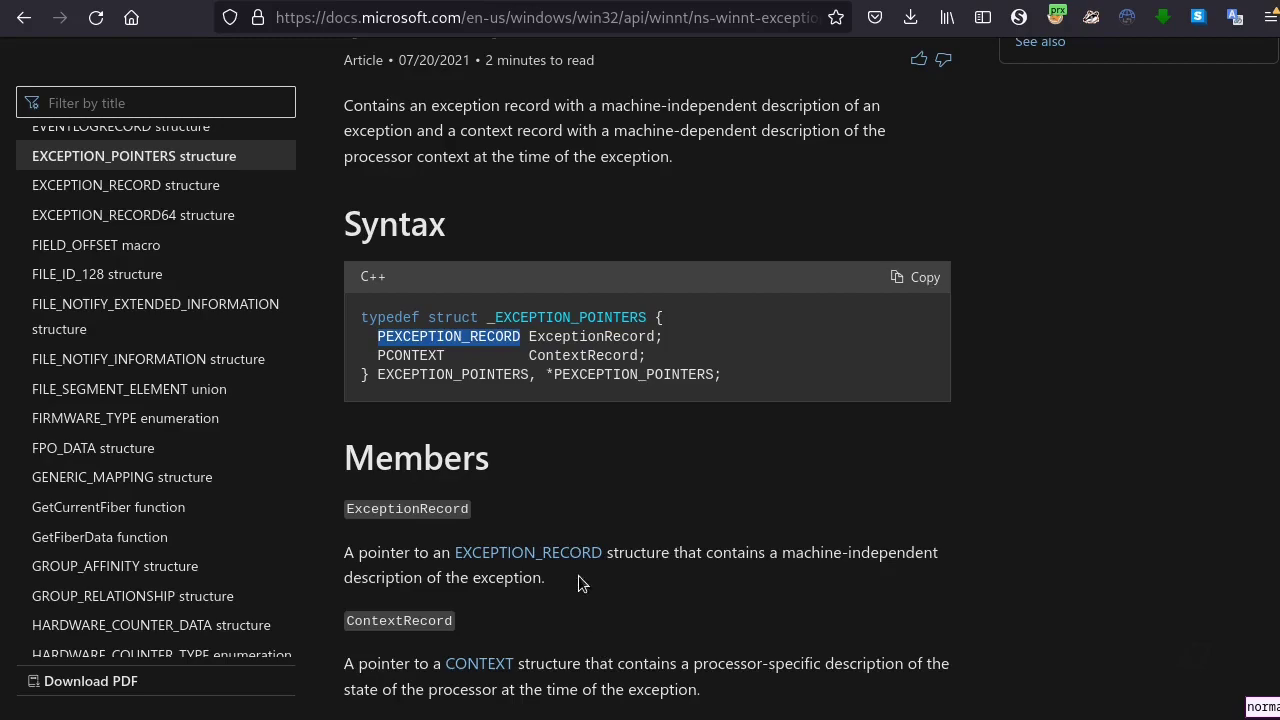
pyautogui.scroll(2, 714, 484)
pyautogui.moveTo(537, 492); pyautogui.dragTo(622, 492)
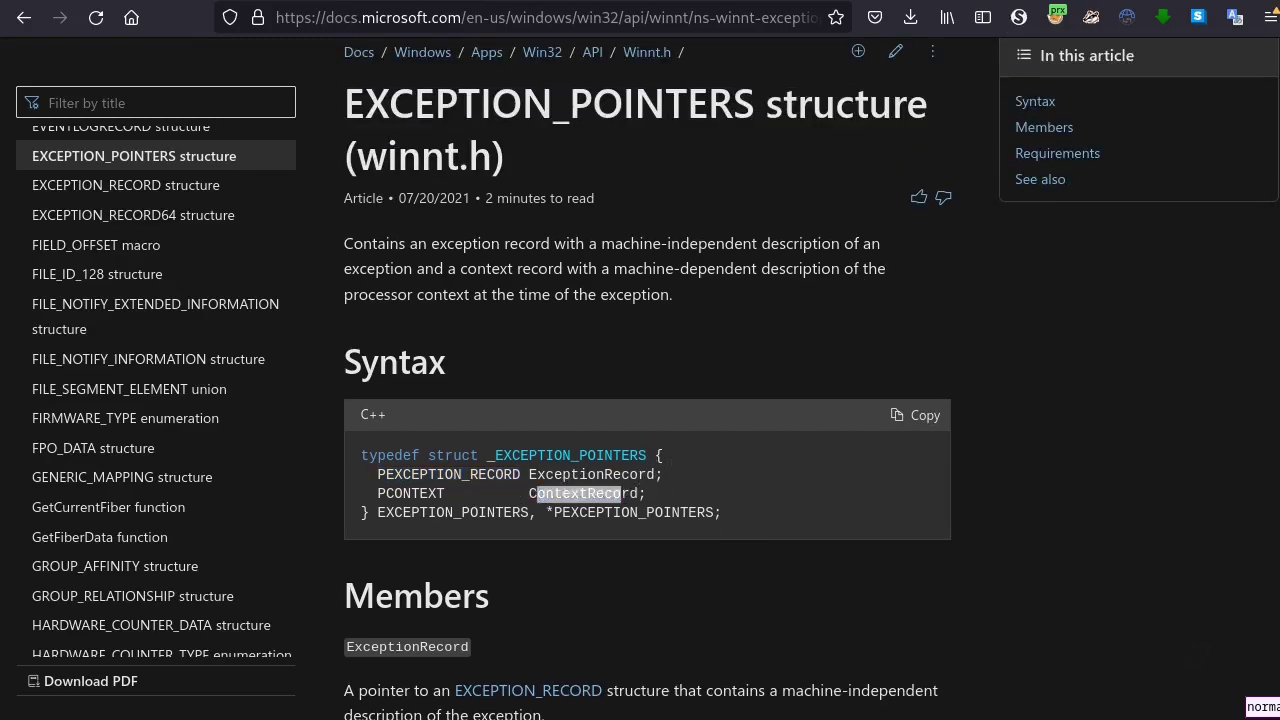
# Browse the CONTEXT structure page, then open the EXCEPTION_RECORD structure article.
pyautogui.hotkey('alt', 'Left')
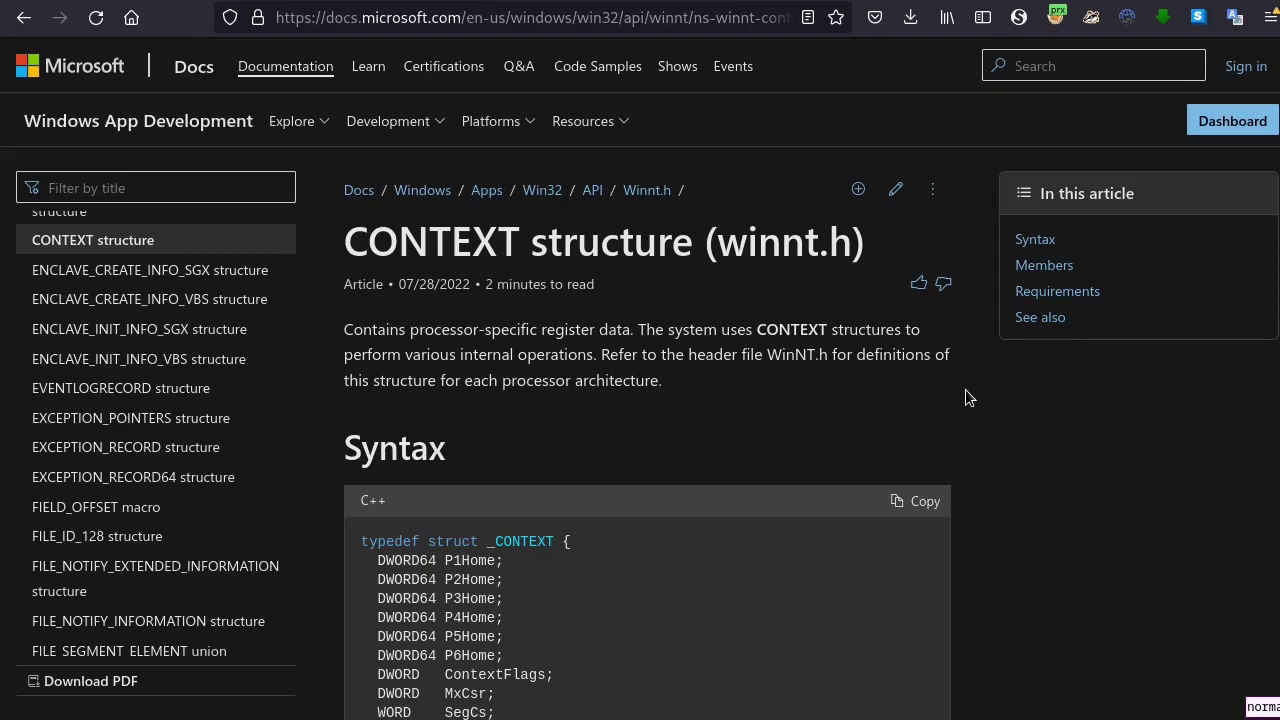
pyautogui.scroll(-8, 965, 389)
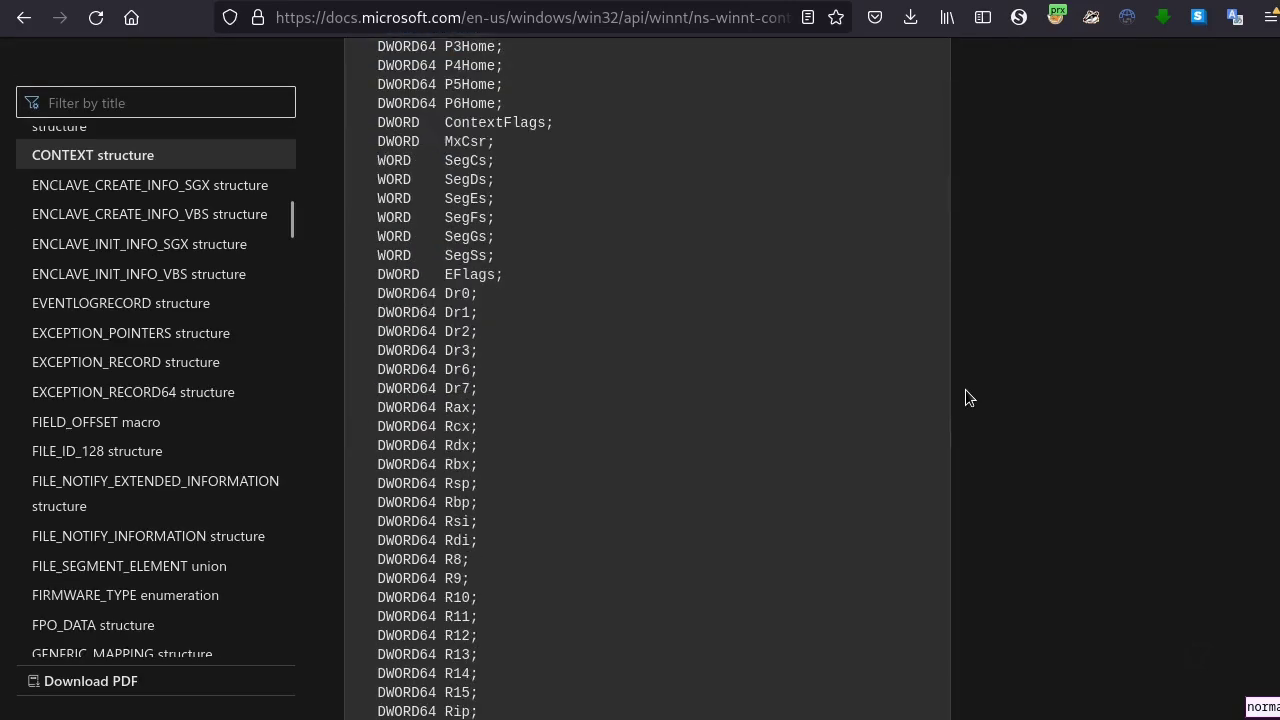
pyautogui.scroll(4, 698, 296)
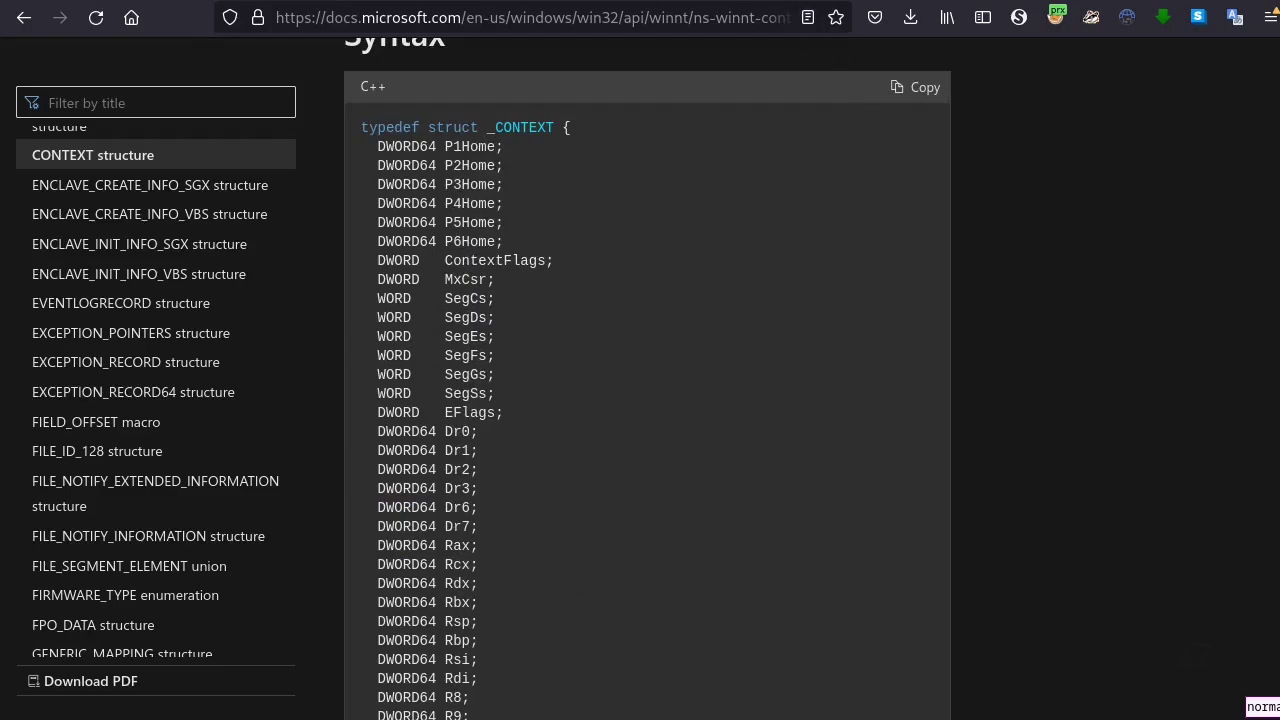
pyautogui.click(125, 362)
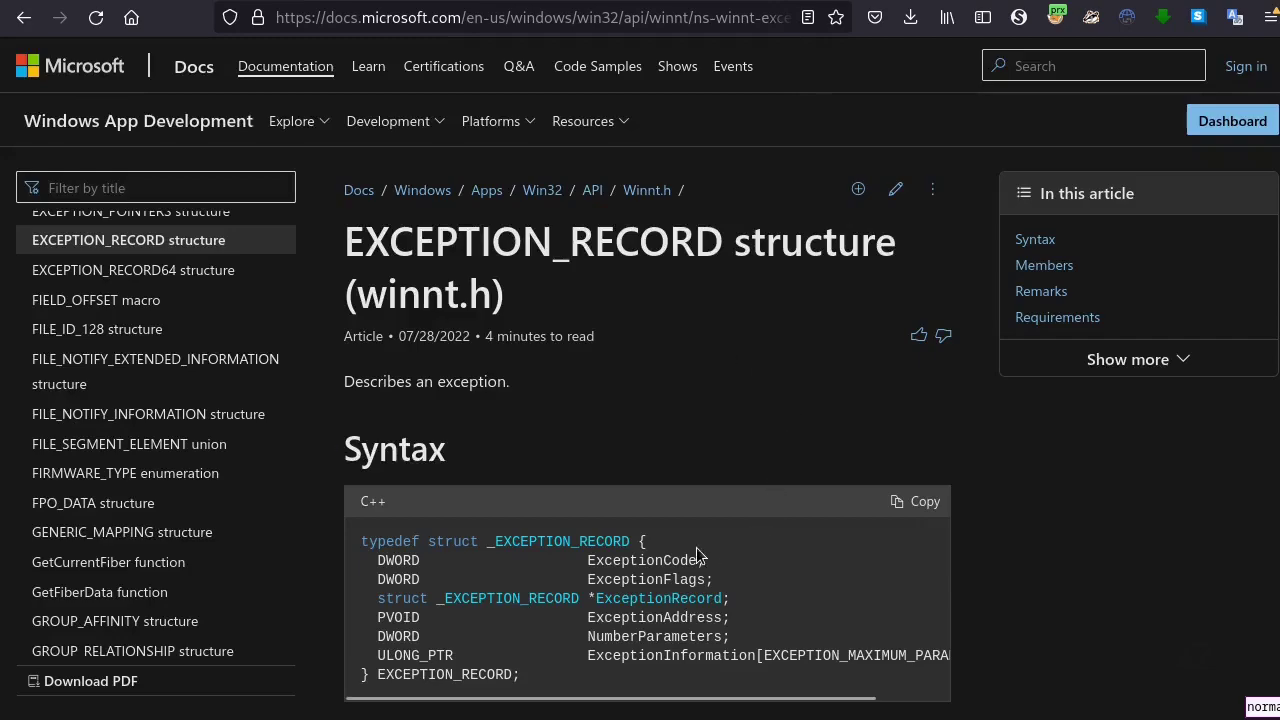
pyautogui.scroll(-3, 871, 525)
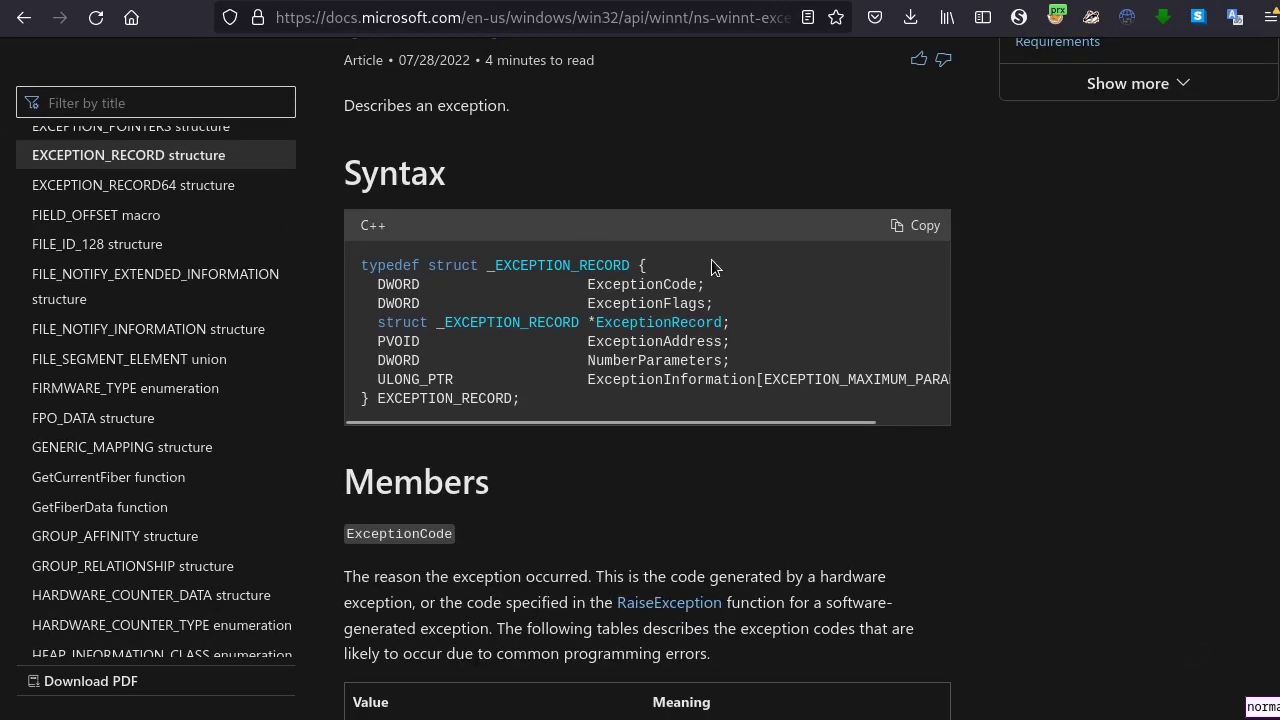
pyautogui.doubleClick(634, 286)
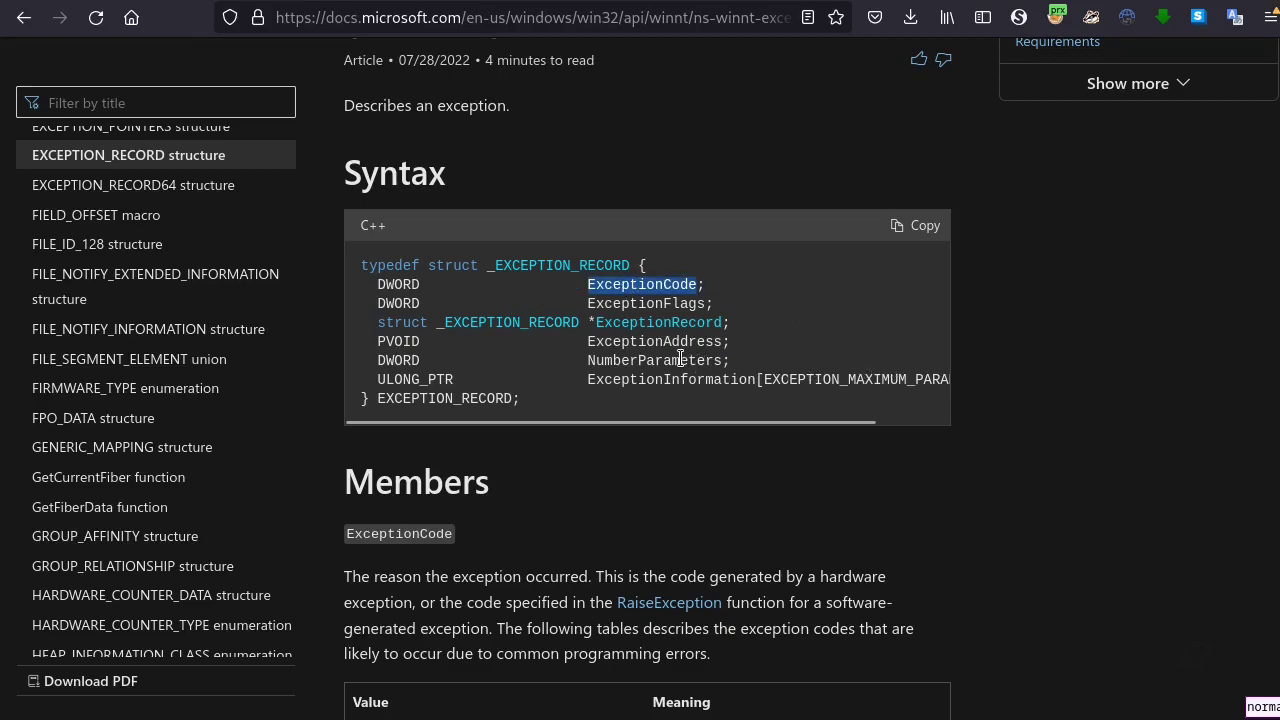
pyautogui.doubleClick(614, 343)
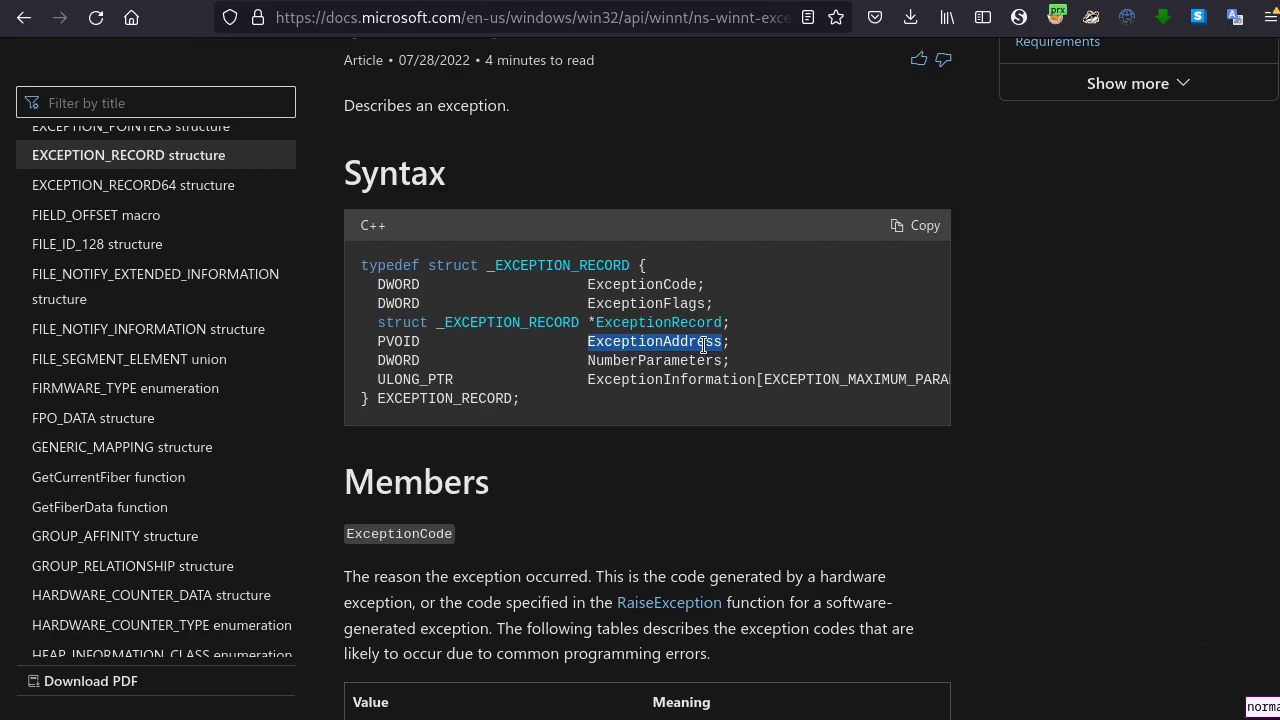
pyautogui.doubleClick(663, 286)
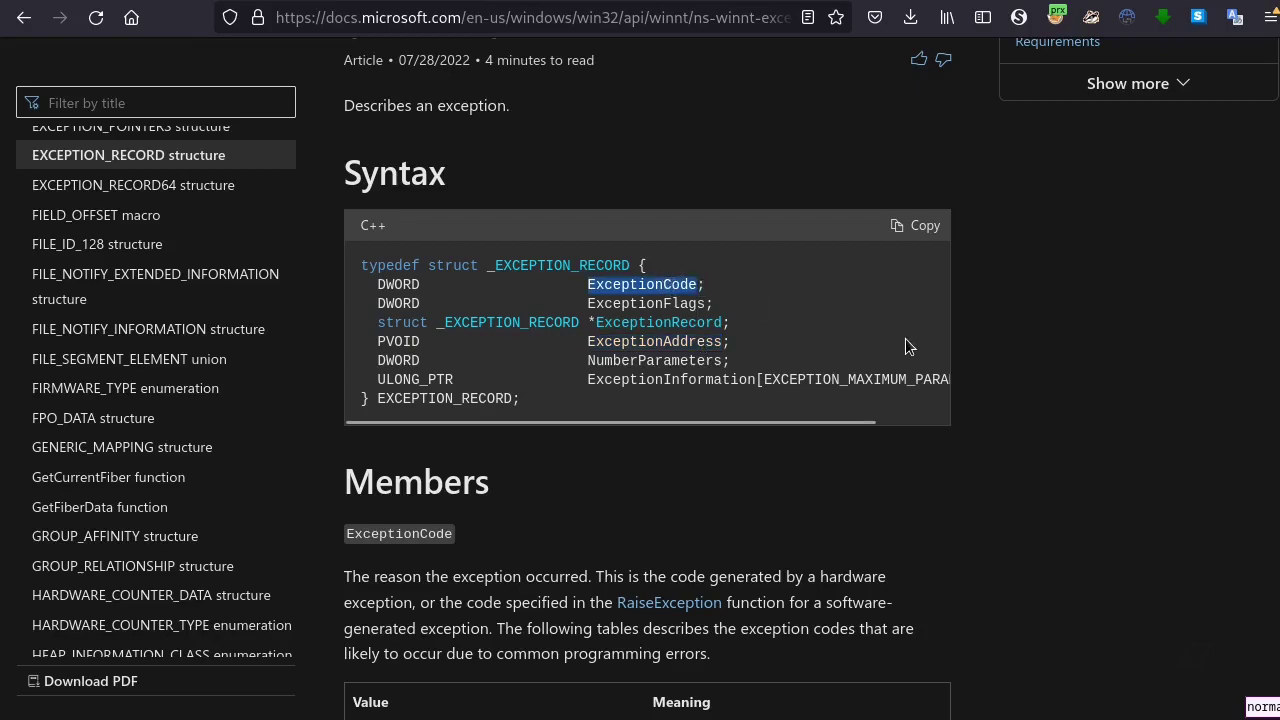
pyautogui.scroll(-4, 1000, 372)
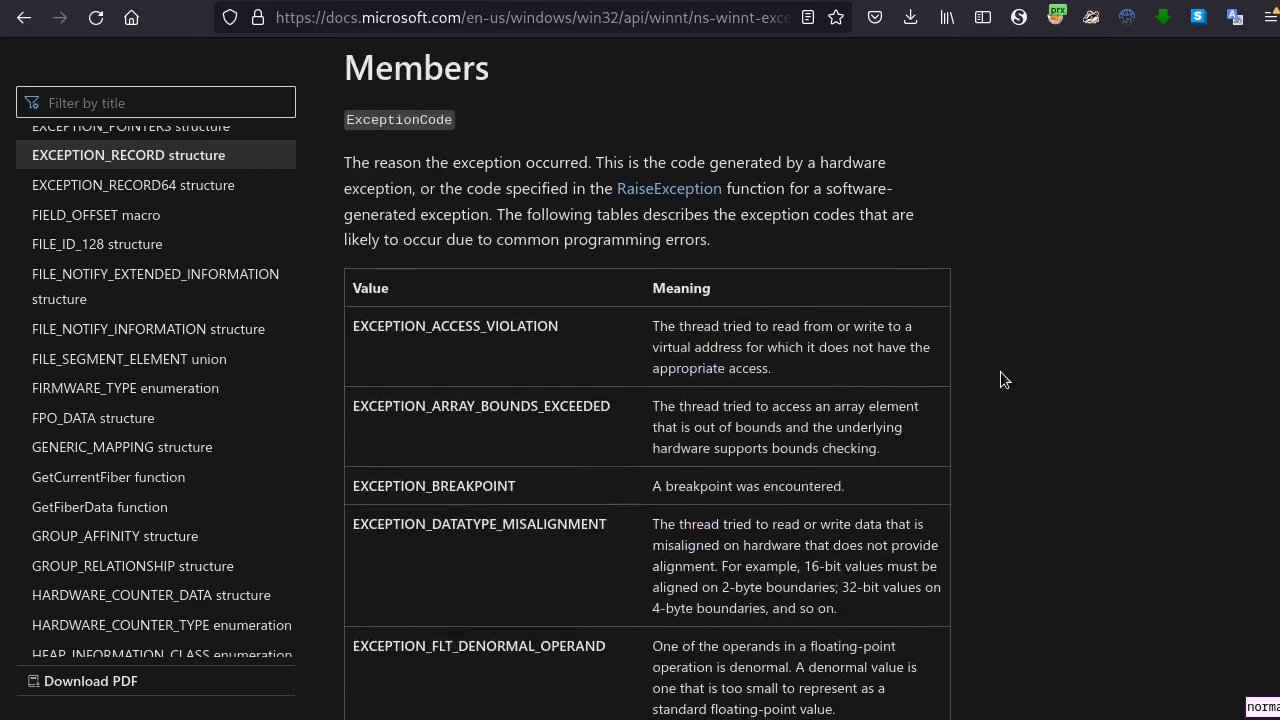
pyautogui.scroll(-1, 1000, 371)
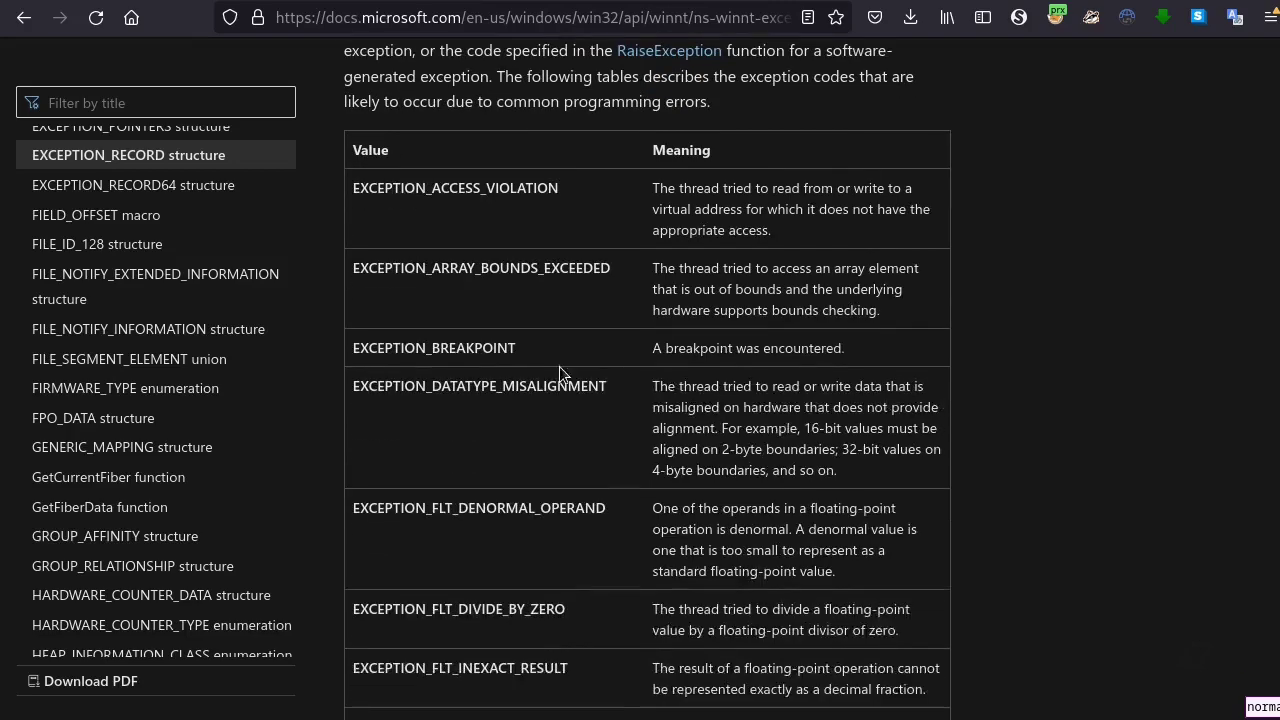
pyautogui.moveTo(510, 348); pyautogui.dragTo(390, 343)
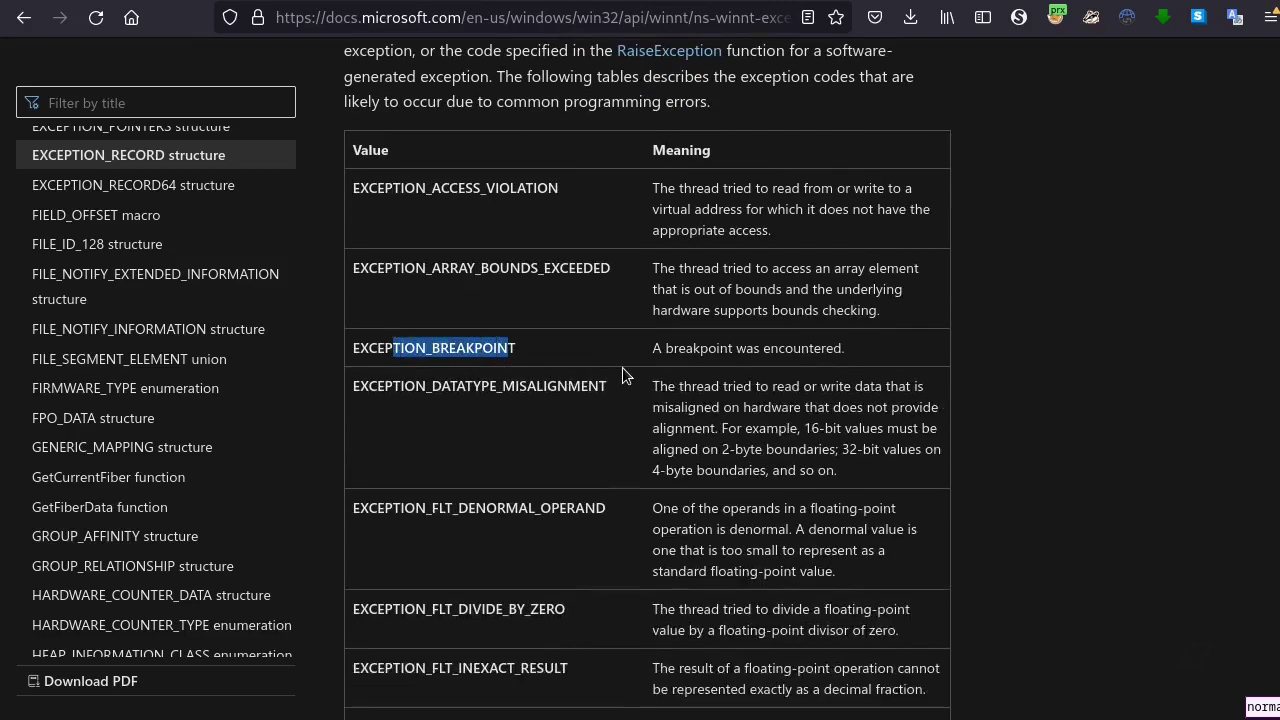
pyautogui.scroll(-2, 636, 360)
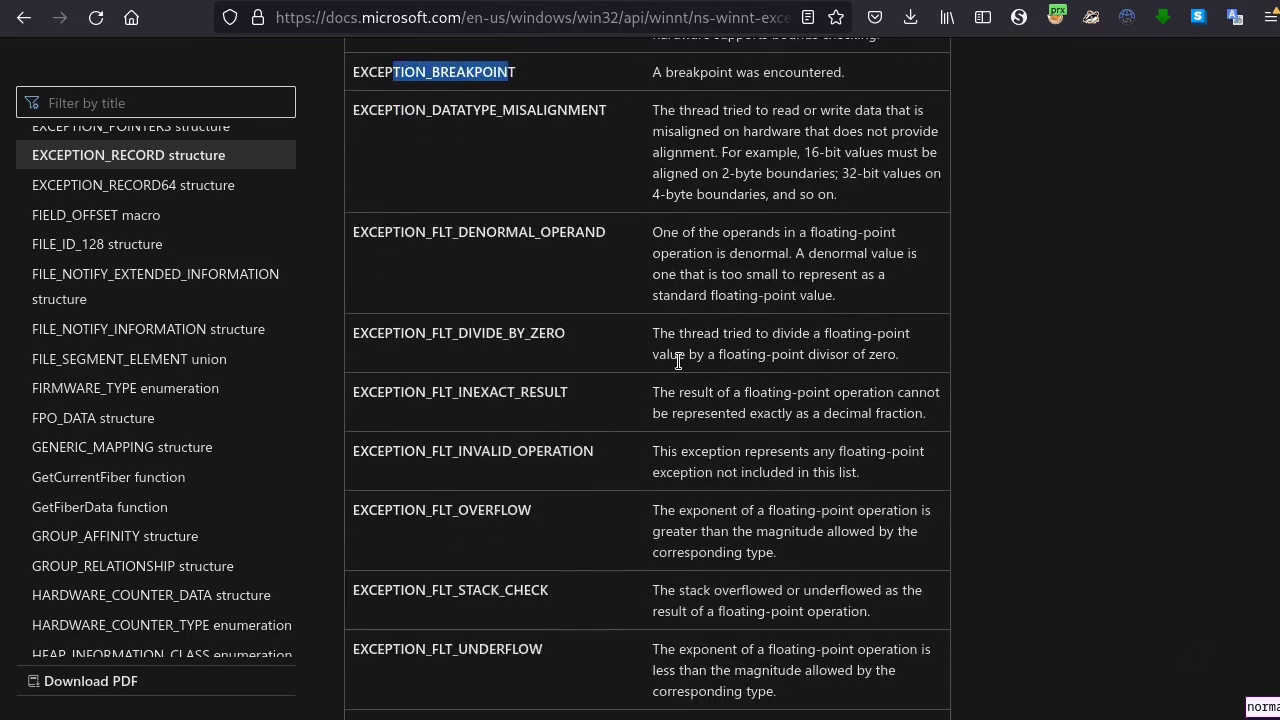
pyautogui.moveTo(455, 338); pyautogui.dragTo(554, 346)
pyautogui.scroll(-8, 474, 491)
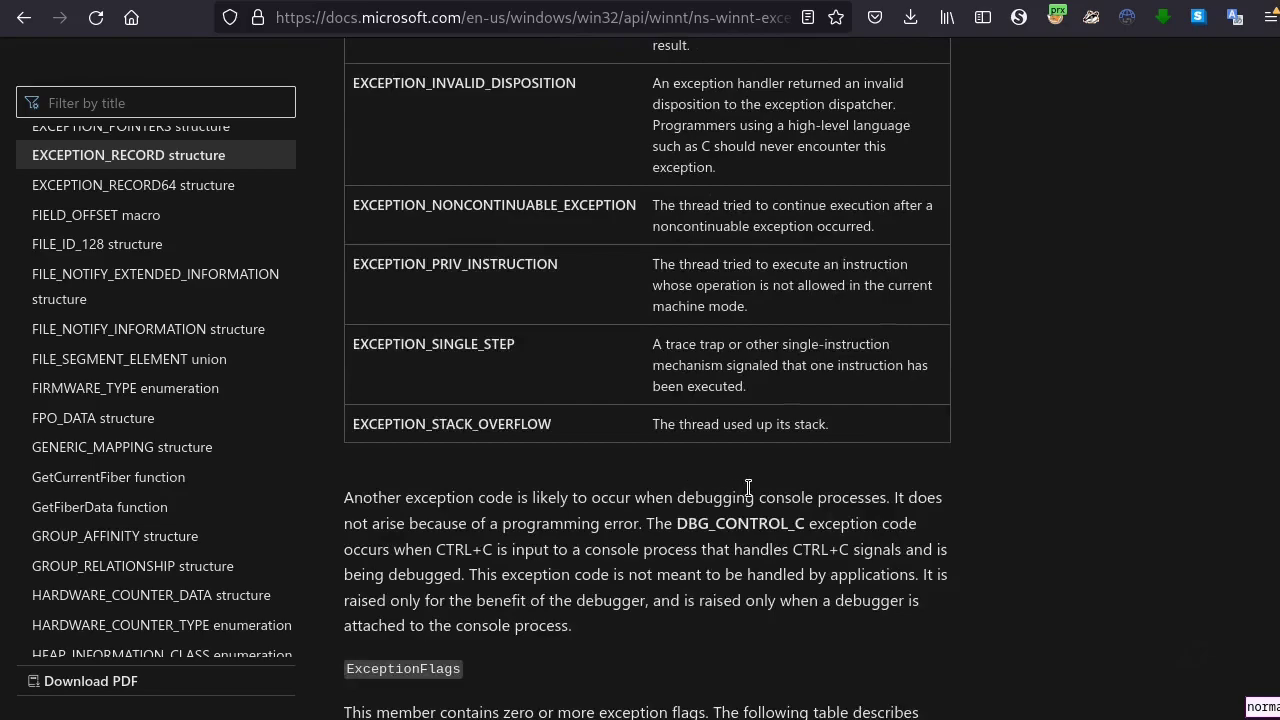
pyautogui.scroll(18, 748, 487)
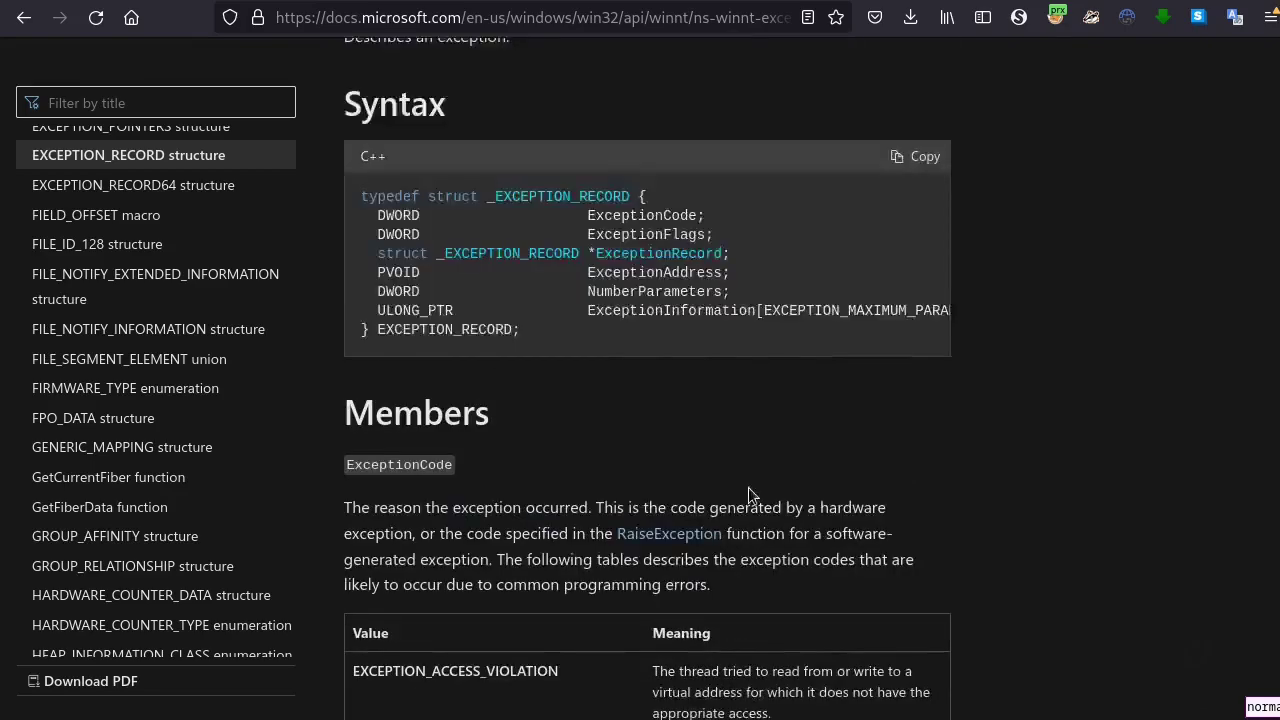